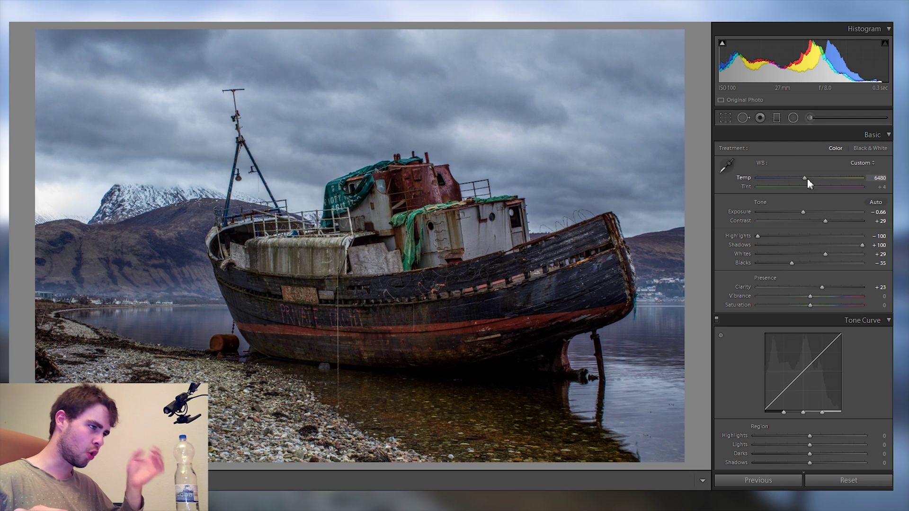
Cool the photo's white balance to temperature 5484 with tint +6, checking the snowy mountain up close.
double_click(743, 178)
click(289, 157)
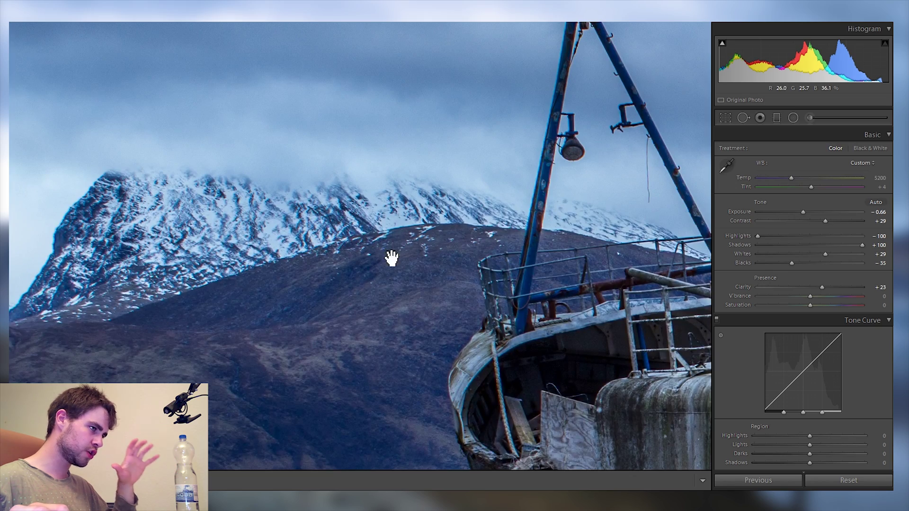
drag(391, 258, 243, 202)
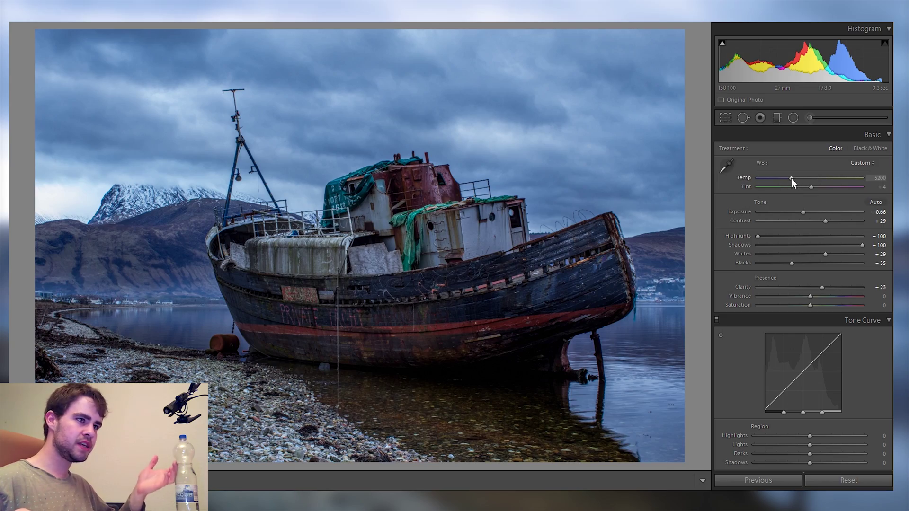
mouse_move(791, 178)
mouse_down()
mouse_move(849, 175)
mouse_move(788, 177)
mouse_up()
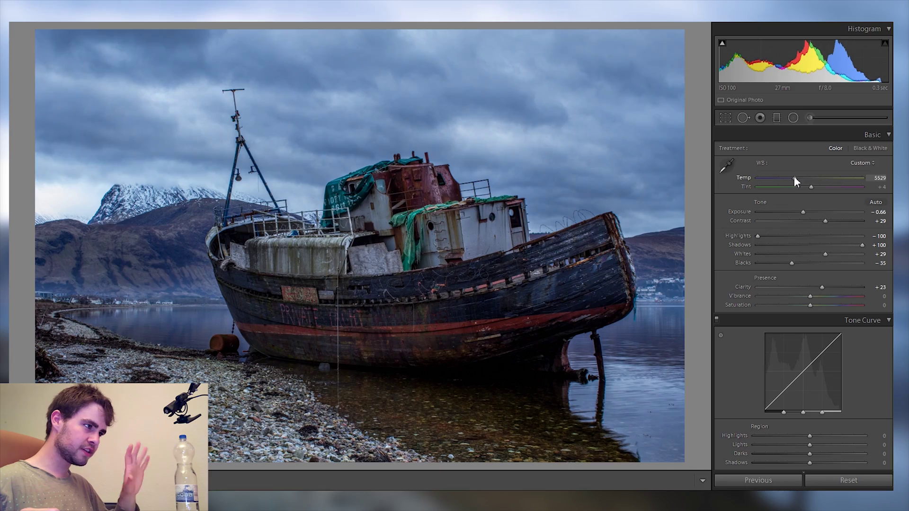
drag(794, 176, 793, 176)
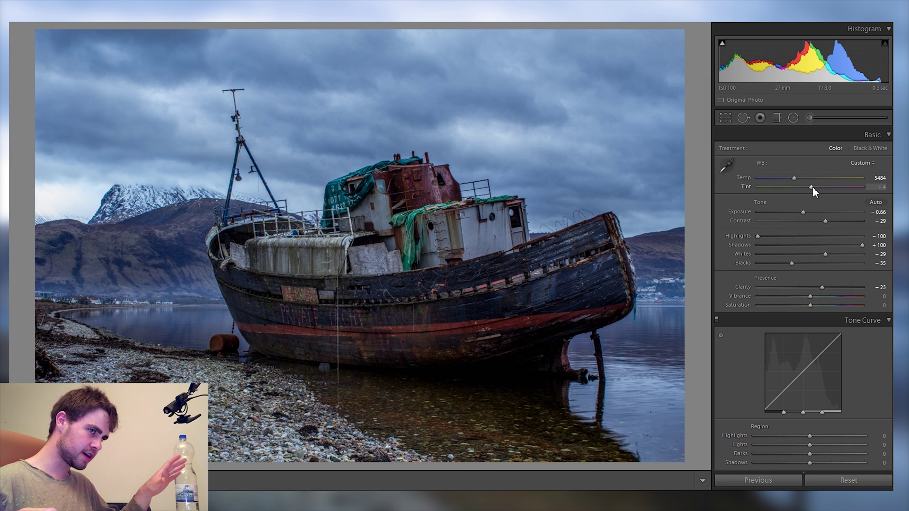
drag(812, 186, 813, 186)
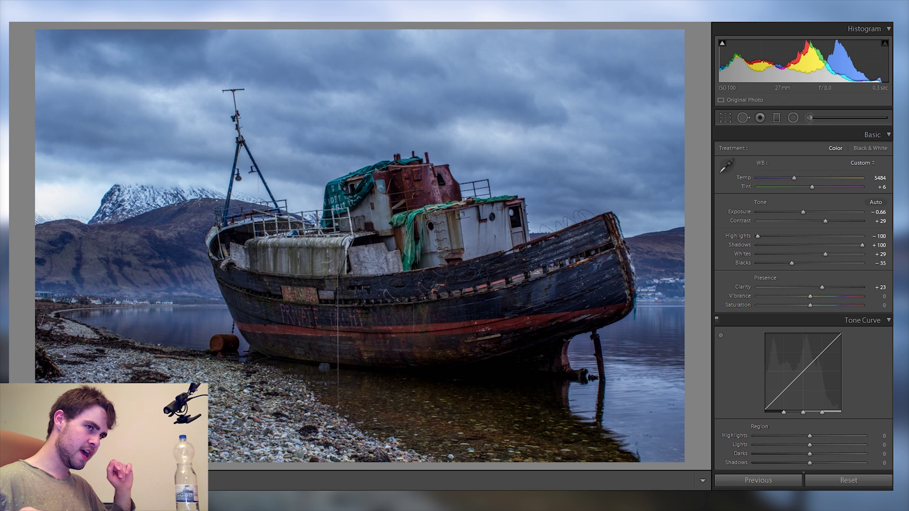
Set the tone curve regions to Highlights +22, Lights −14, Darks −15 and Shadows +26.
scroll(803, 299, down, 5)
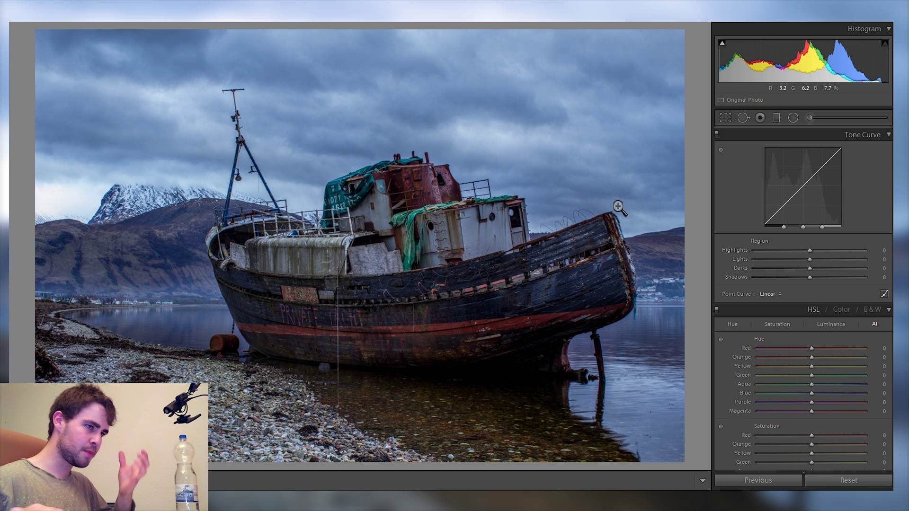
scroll(803, 297, up, 5)
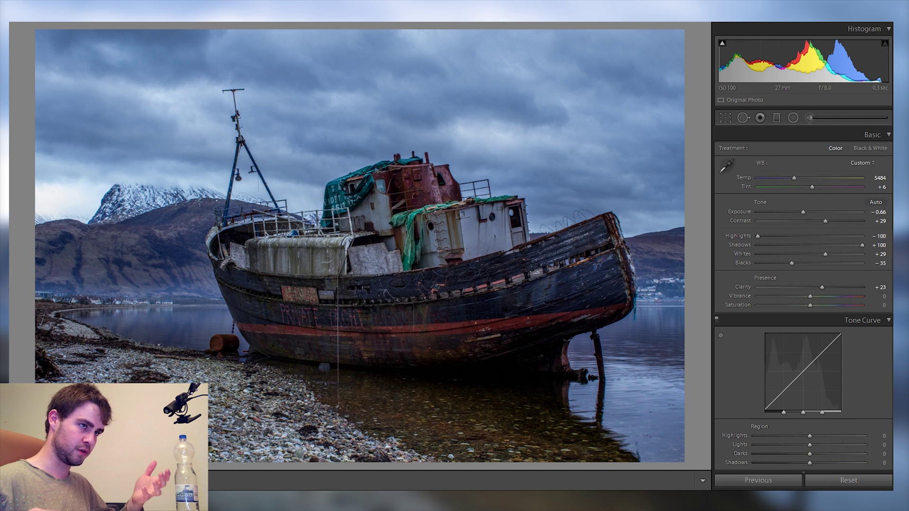
scroll(803, 296, down, 5)
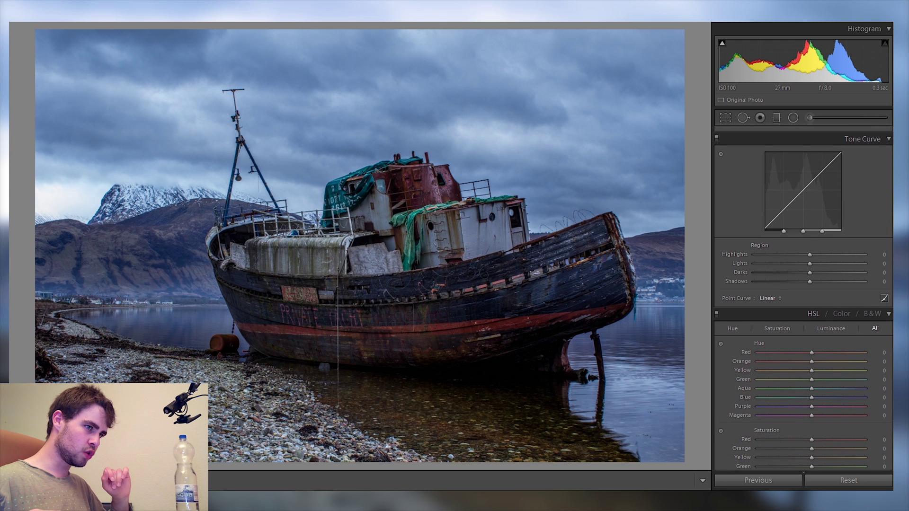
mouse_move(803, 254)
mouse_down()
mouse_move(837, 254)
mouse_move(821, 254)
mouse_up()
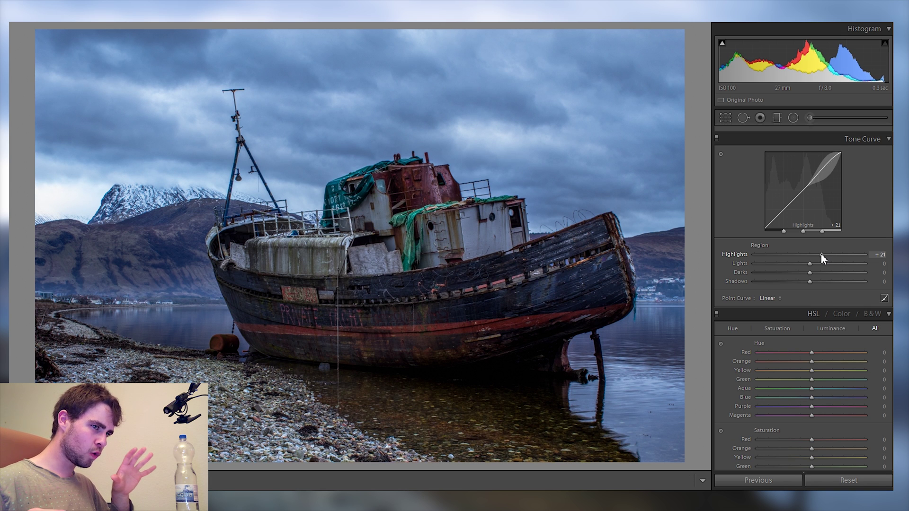
drag(820, 254, 803, 273)
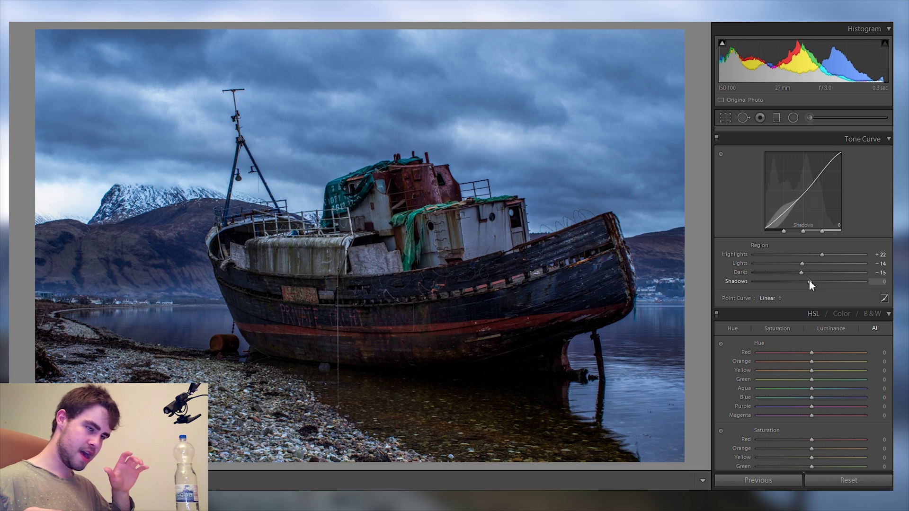
mouse_move(809, 282)
mouse_down()
mouse_move(836, 282)
mouse_move(826, 283)
mouse_up()
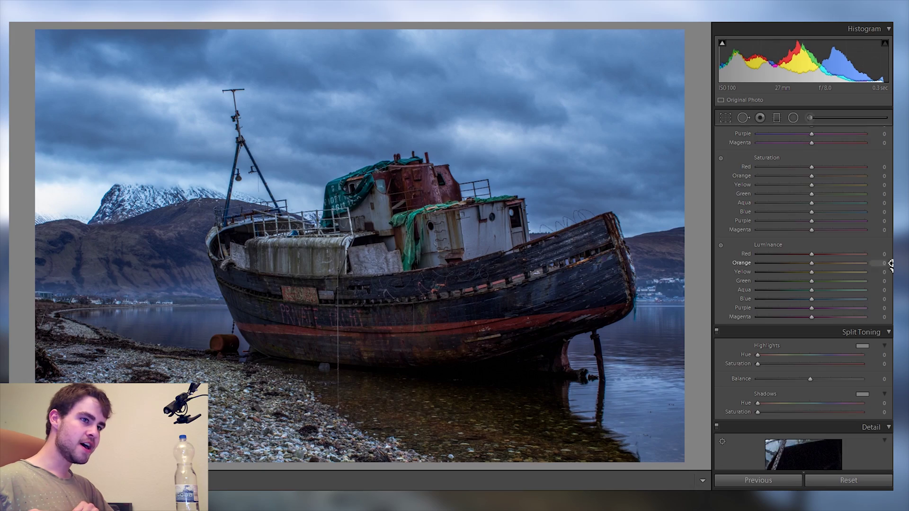
Split-tone the photo with highlights at hue 30, saturation 15 and shadows at hue 202, saturation 10.
scroll(886, 260, down, 5)
scroll(875, 265, down, 6)
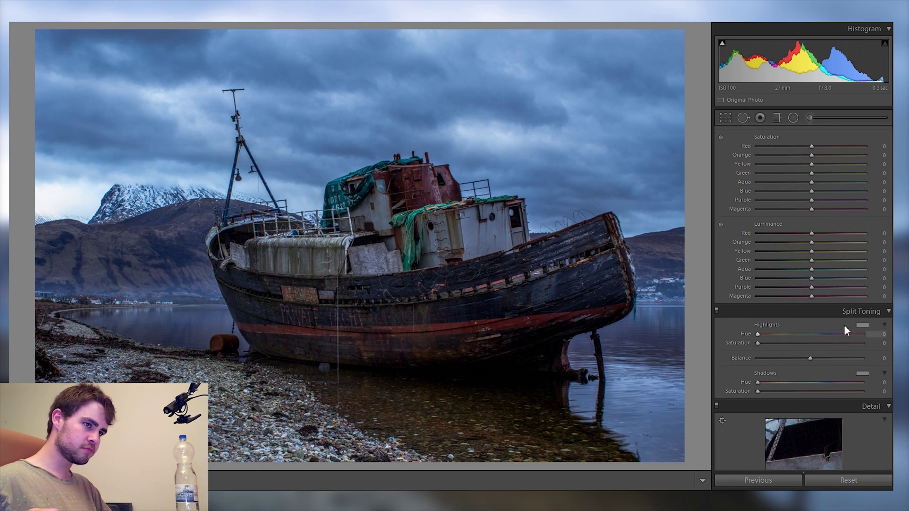
drag(862, 325, 798, 356)
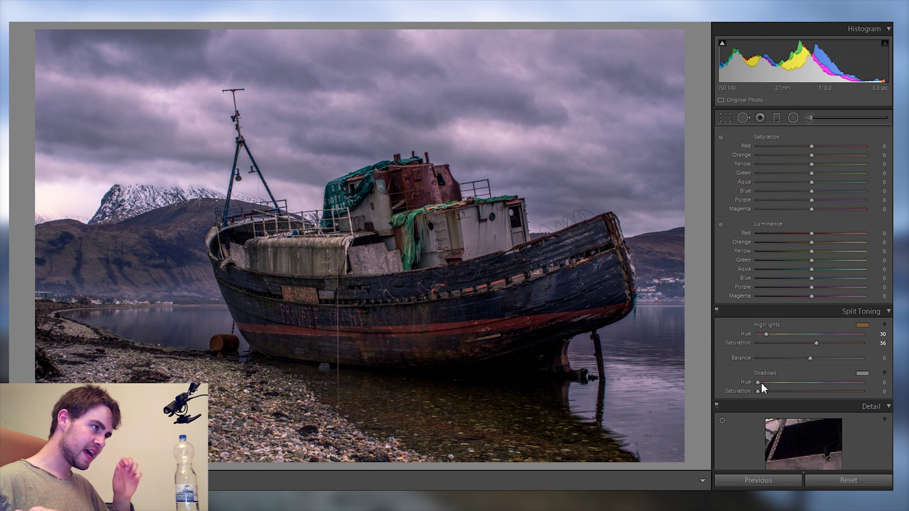
drag(761, 383, 778, 379)
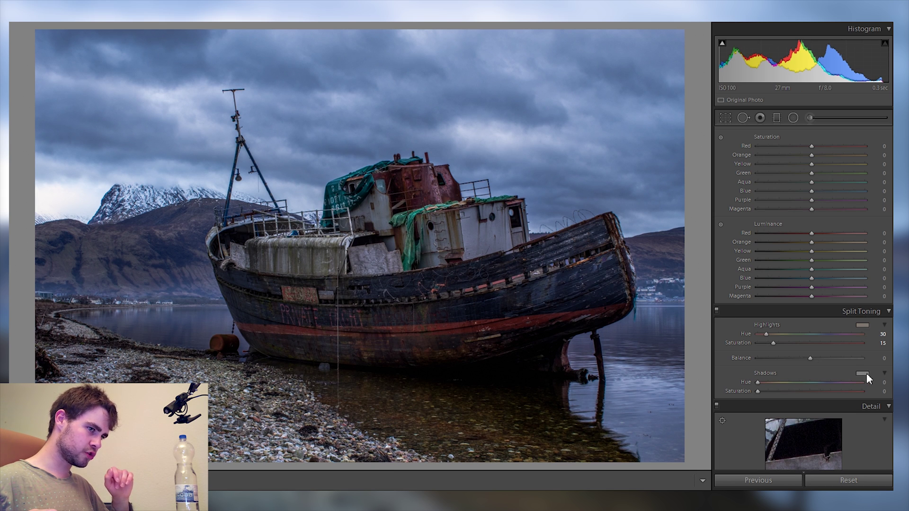
drag(861, 373, 759, 391)
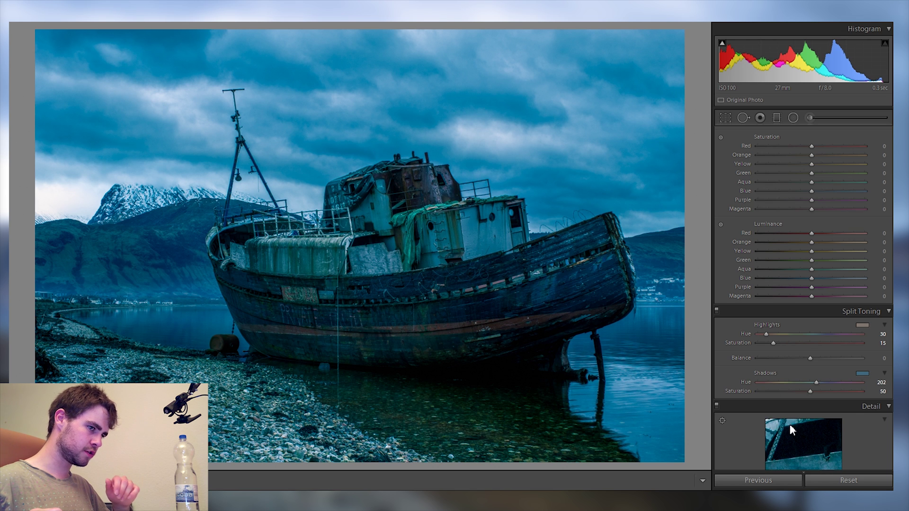
drag(790, 424, 775, 430)
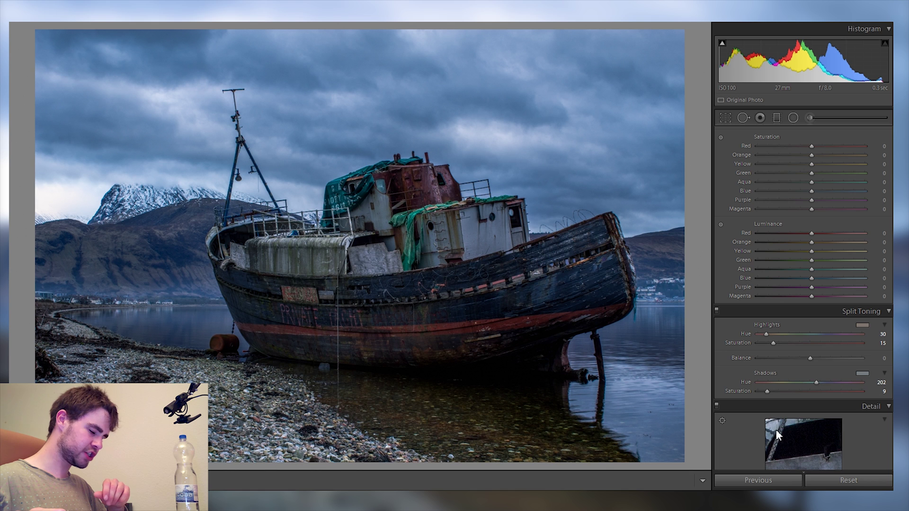
Compare the photo with and without the split toning.
click(716, 311)
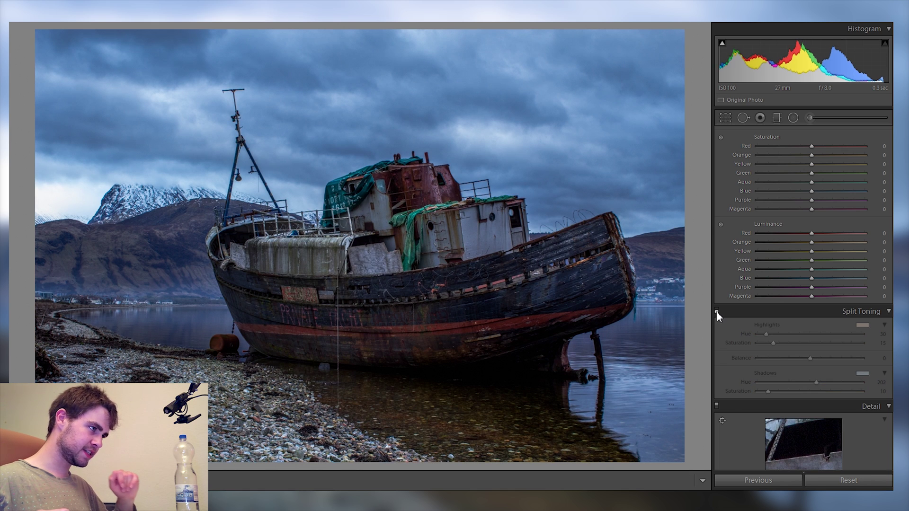
click(716, 310)
click(717, 311)
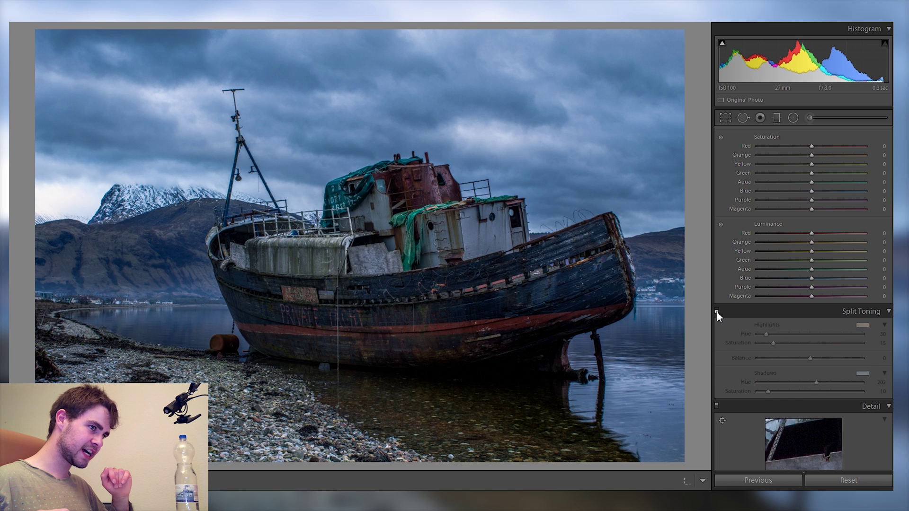
click(716, 311)
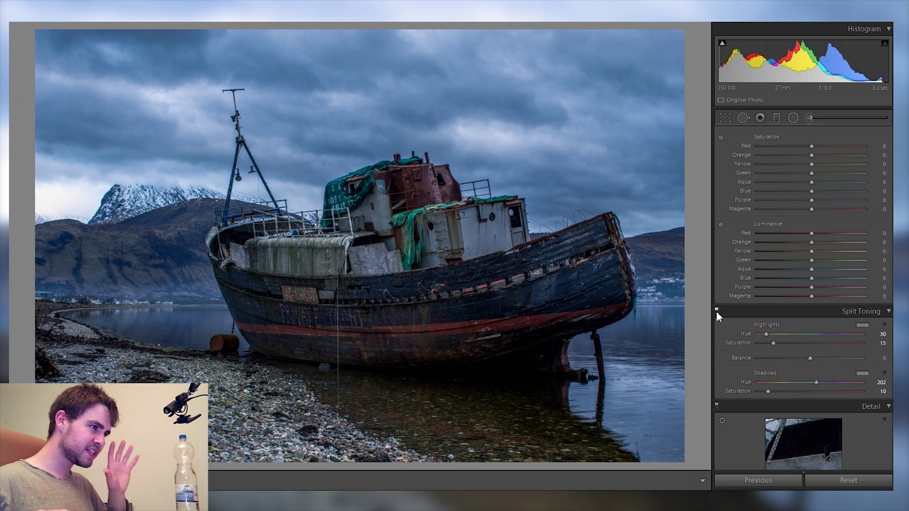
click(717, 311)
click(716, 311)
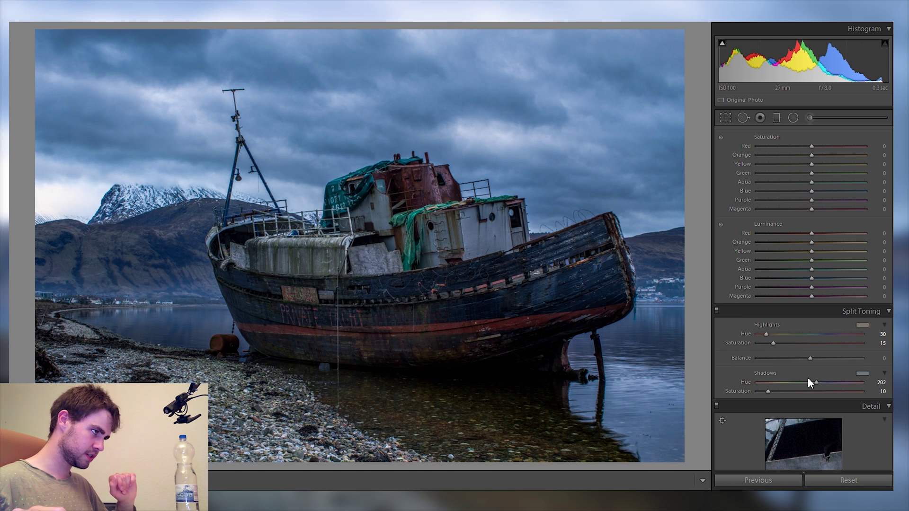
Try a post-crop vignette with amount −19 and midpoint 14.
scroll(886, 293, down, 15)
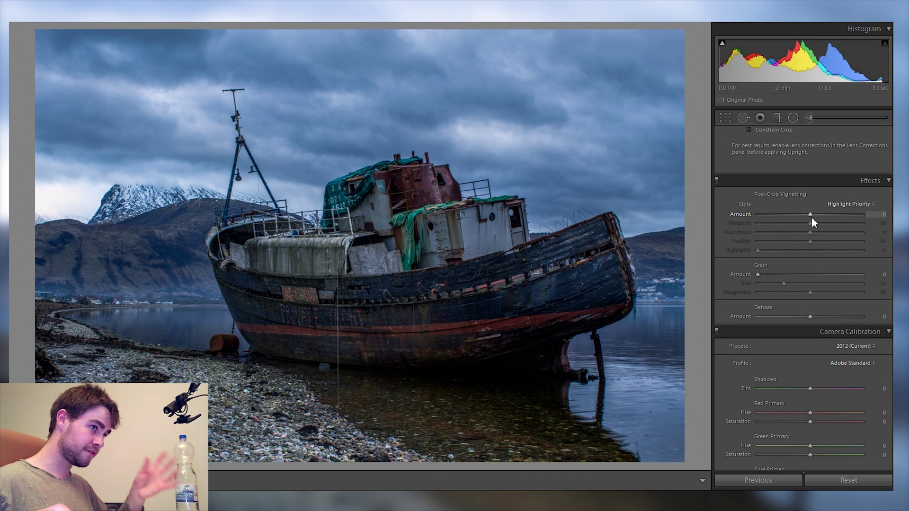
drag(810, 214, 771, 223)
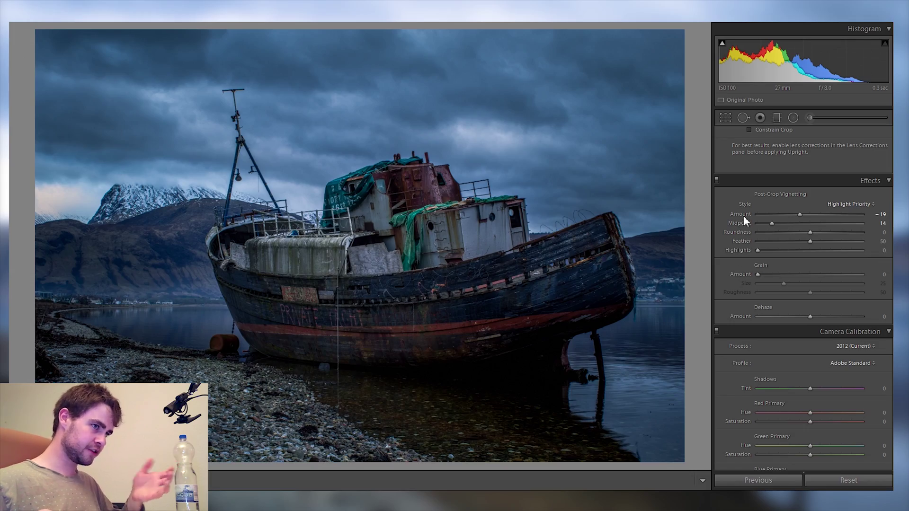
double_click(743, 214)
Examine the boat and the snowy mountain behind it up close.
drag(467, 242, 461, 206)
click(462, 207)
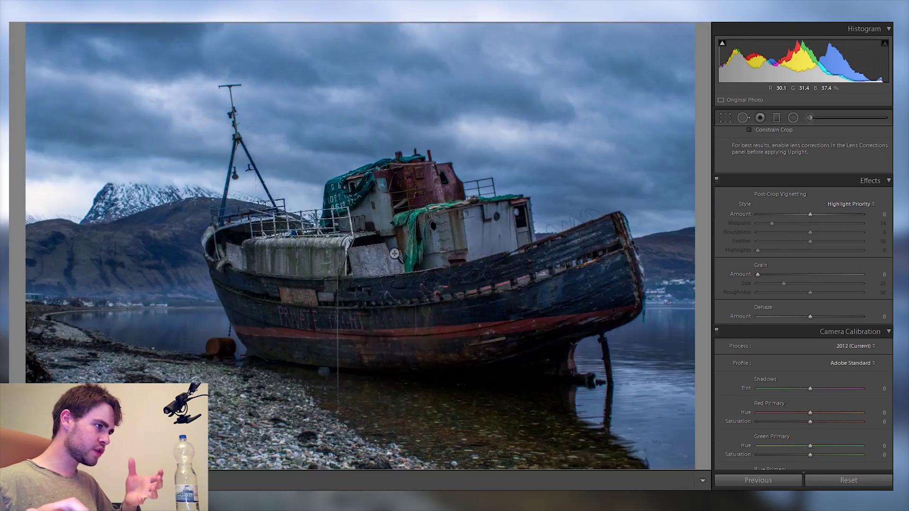
click(199, 205)
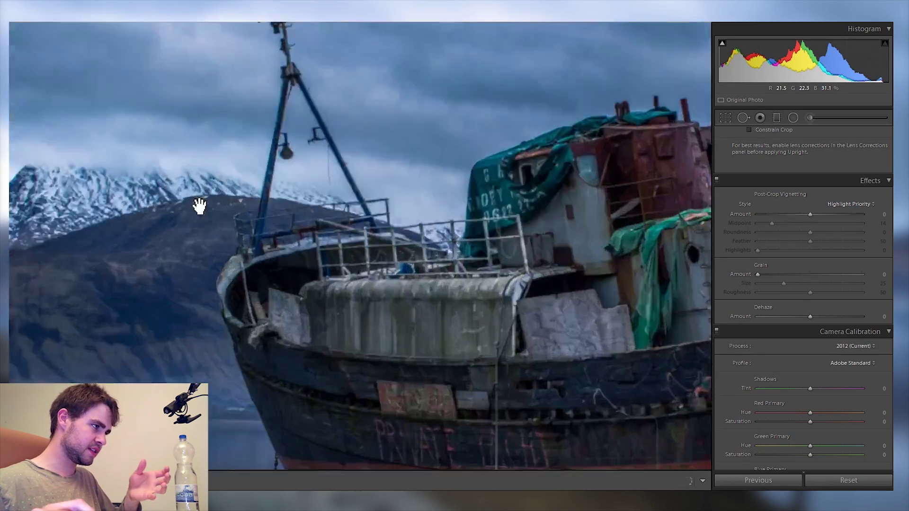
drag(199, 205, 300, 207)
click(374, 170)
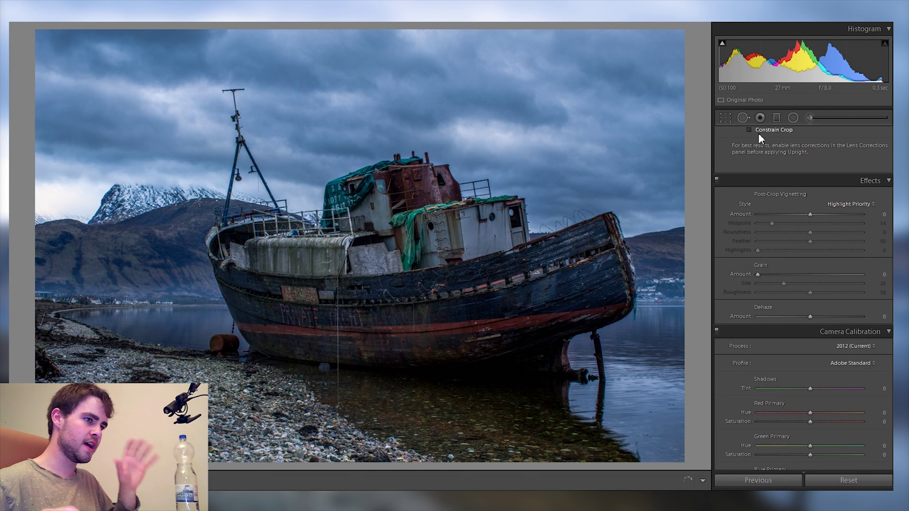
Set the post-crop vignette to amount −13, midpoint 21 and feather 66, and compare the photo with and without it.
drag(814, 209, 805, 213)
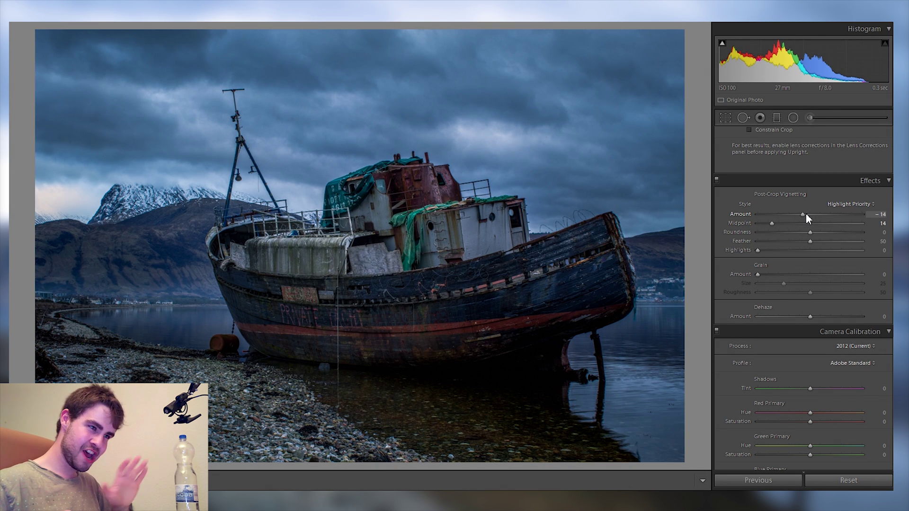
drag(806, 213, 828, 241)
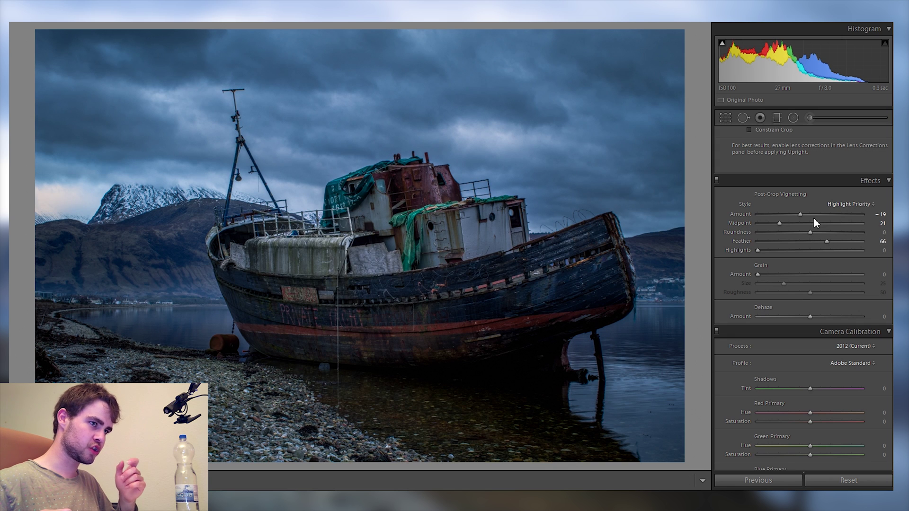
drag(800, 214, 803, 212)
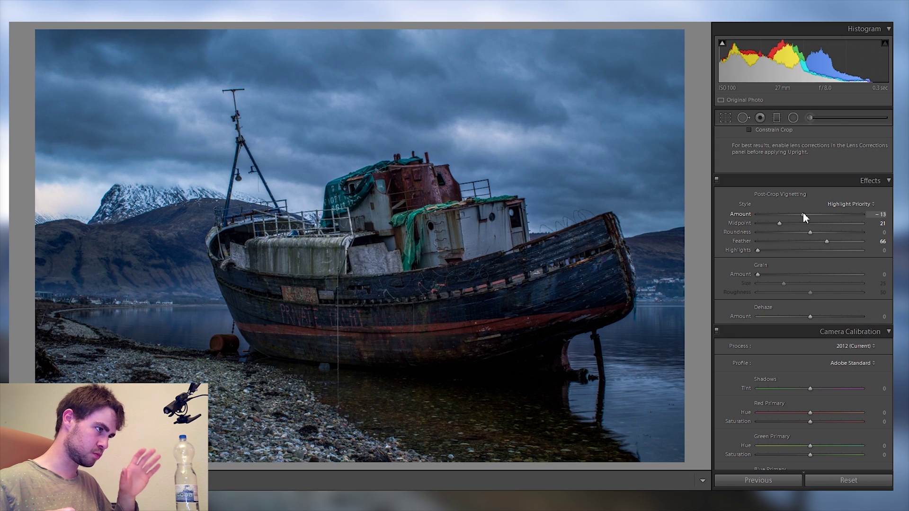
click(716, 180)
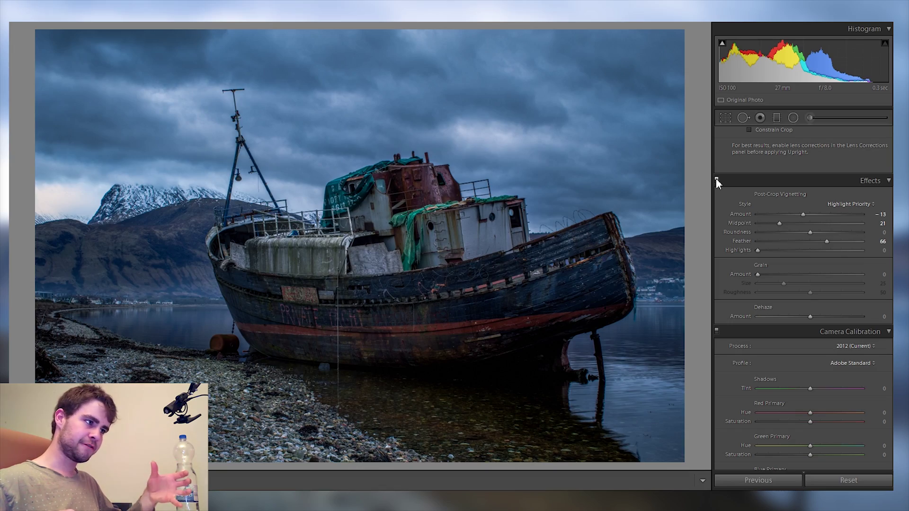
click(716, 179)
click(715, 179)
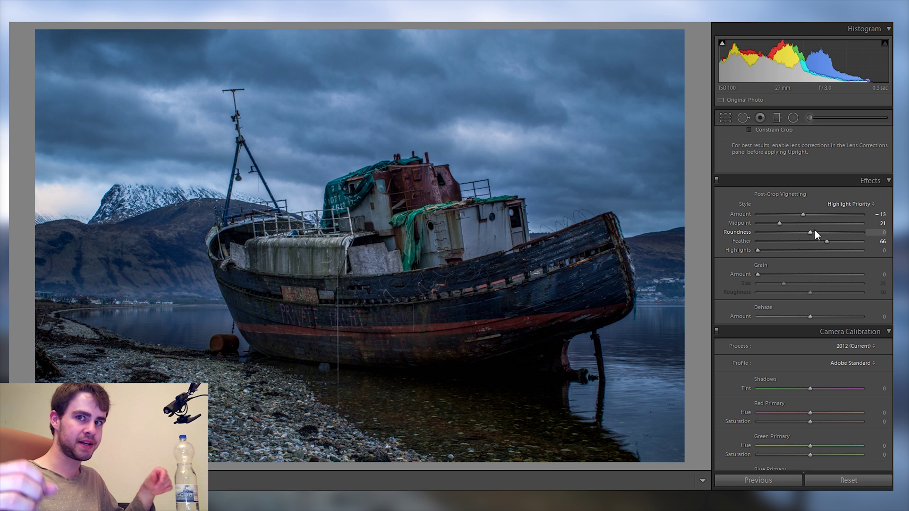
Review the develop adjustments down to the lens corrections and show the profile correction settings.
scroll(804, 284, up, 15)
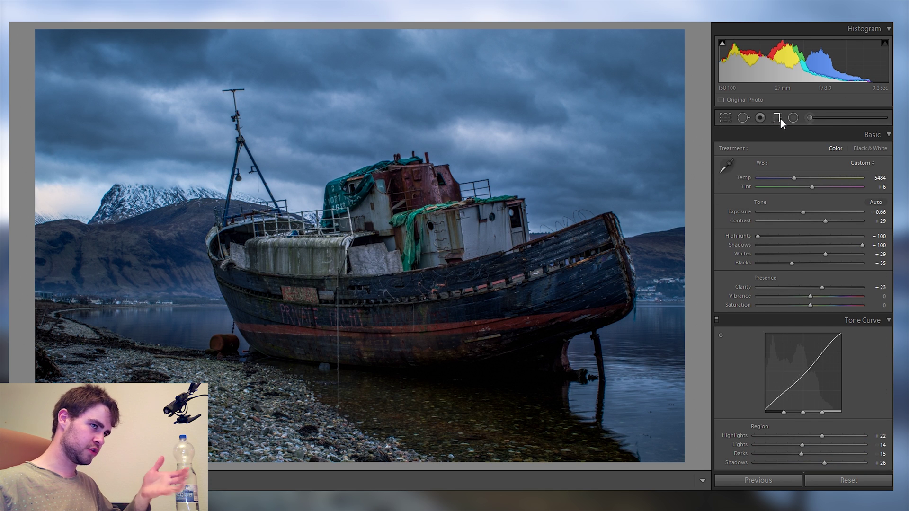
scroll(780, 118, down, 6)
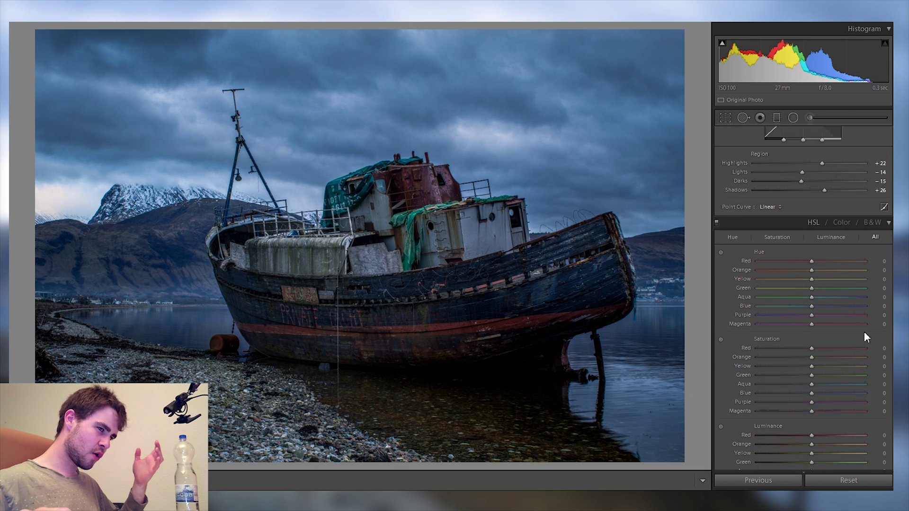
scroll(868, 343, down, 5)
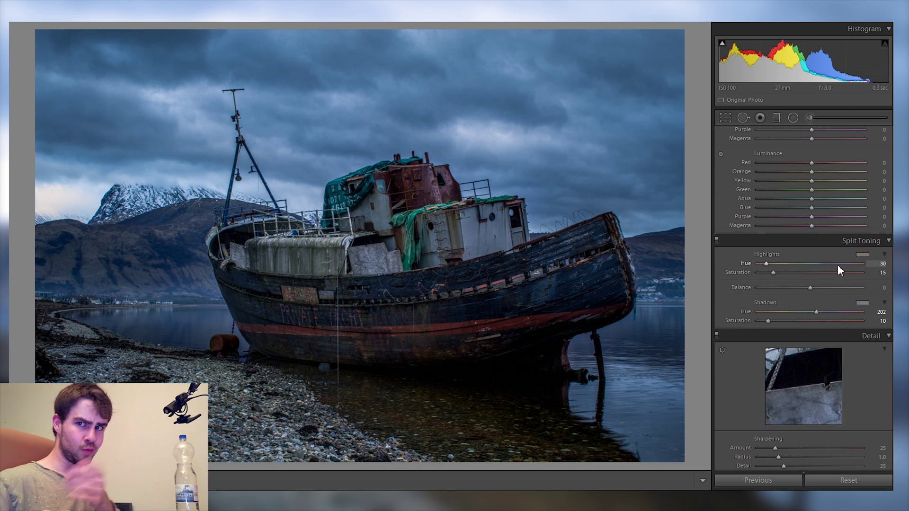
scroll(876, 350, down, 4)
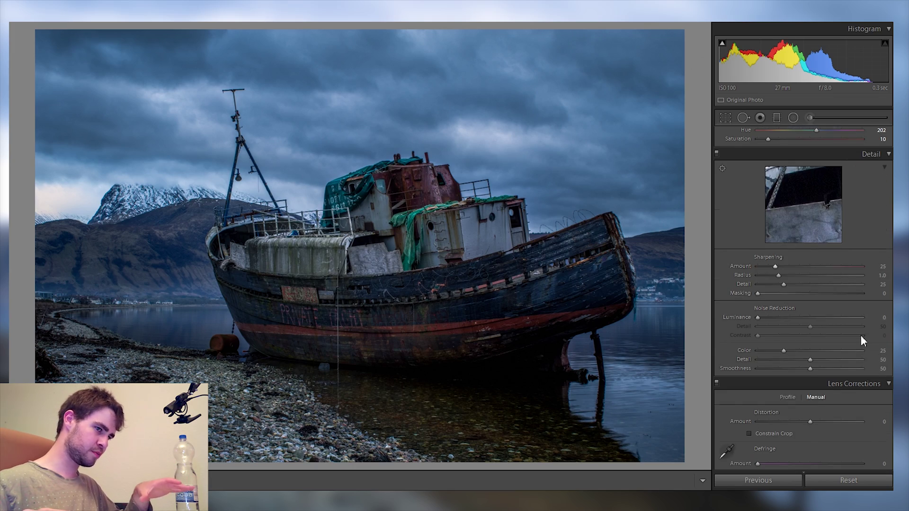
scroll(862, 341, down, 2)
click(787, 306)
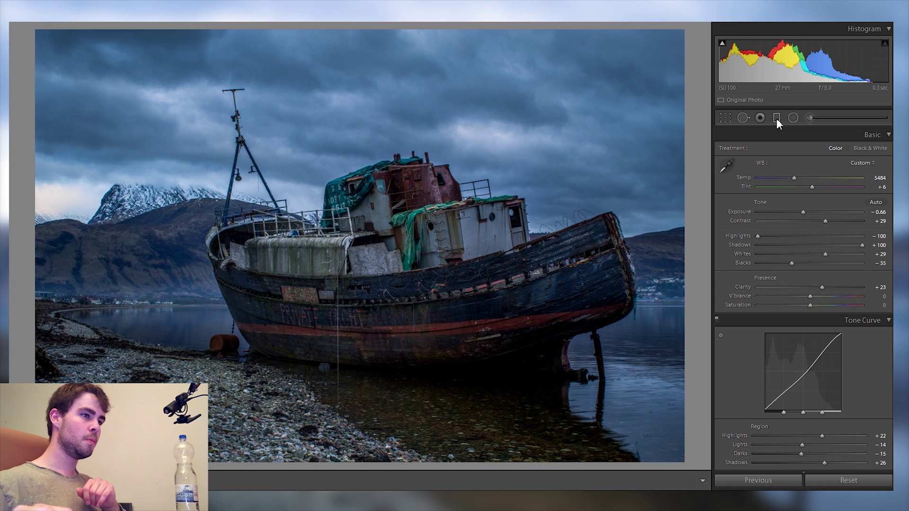
Add a graduated filter rising from the pebble shore to the hull, with exposure −0.56 and saturation reset to 0.
click(776, 118)
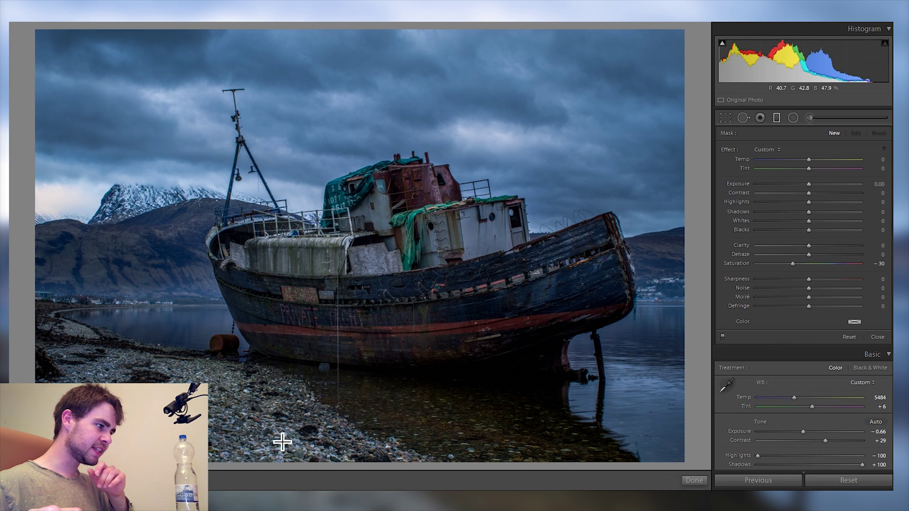
drag(282, 443, 298, 288)
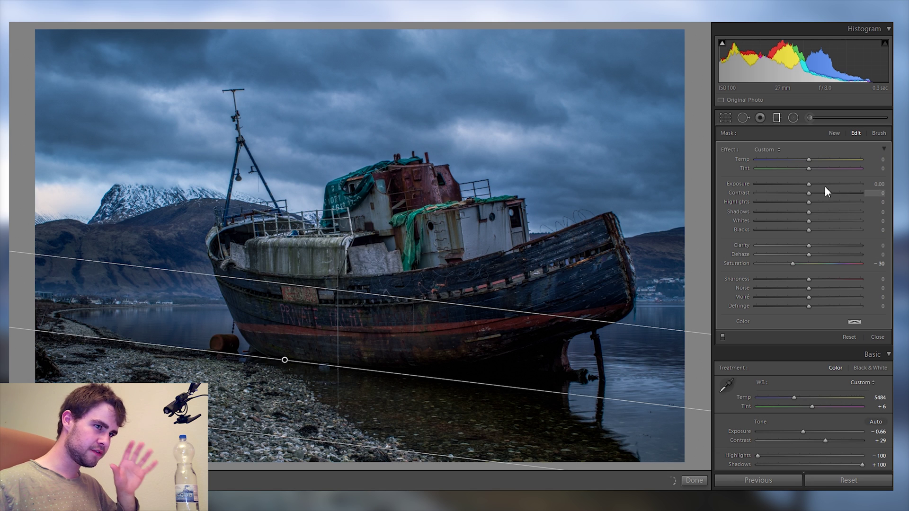
drag(808, 184, 800, 184)
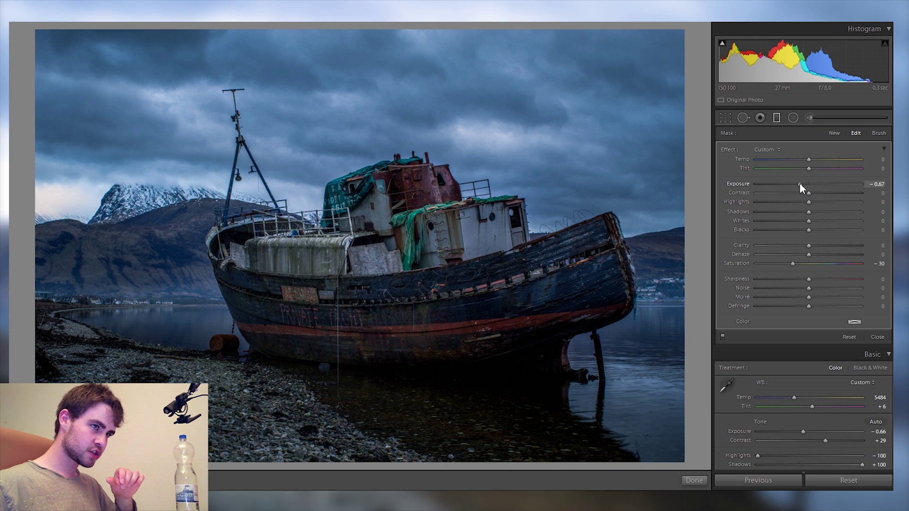
double_click(737, 263)
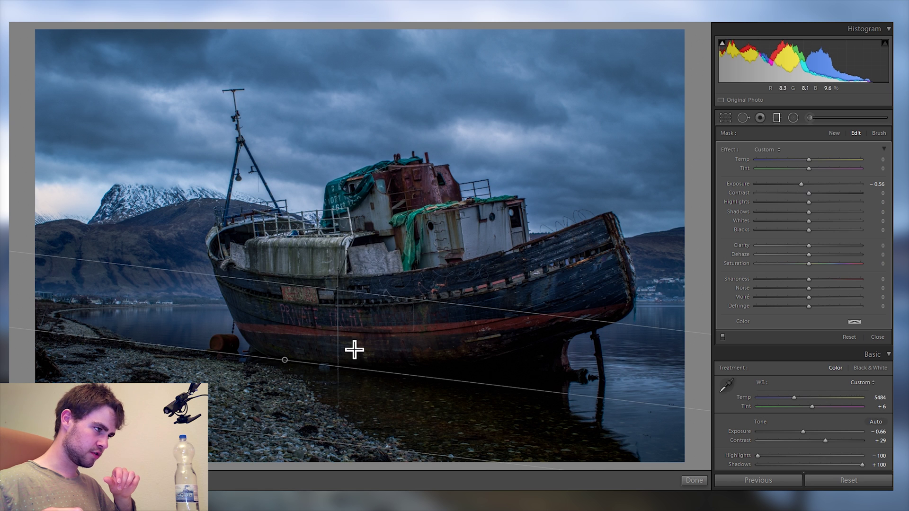
Add a second graduated filter low over the shore with exposure −0.49 and saturation 0, and adjust its position.
click(834, 133)
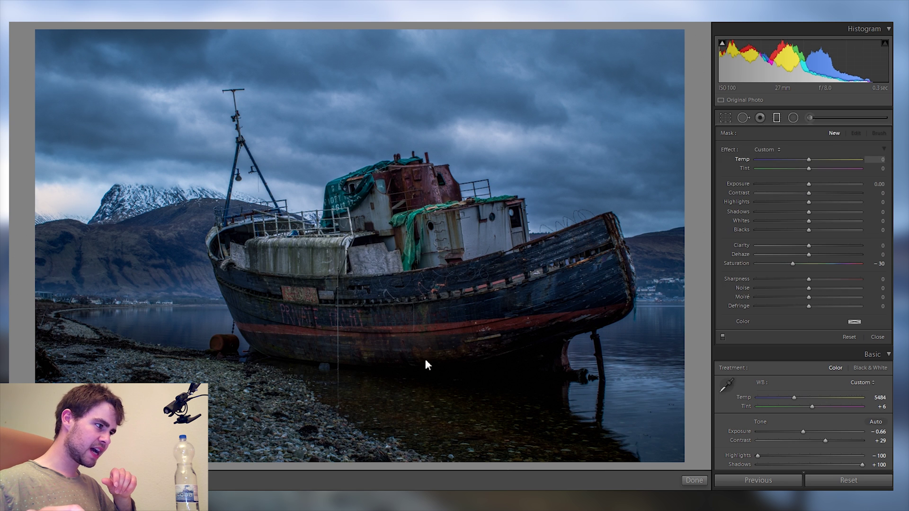
drag(190, 400, 195, 329)
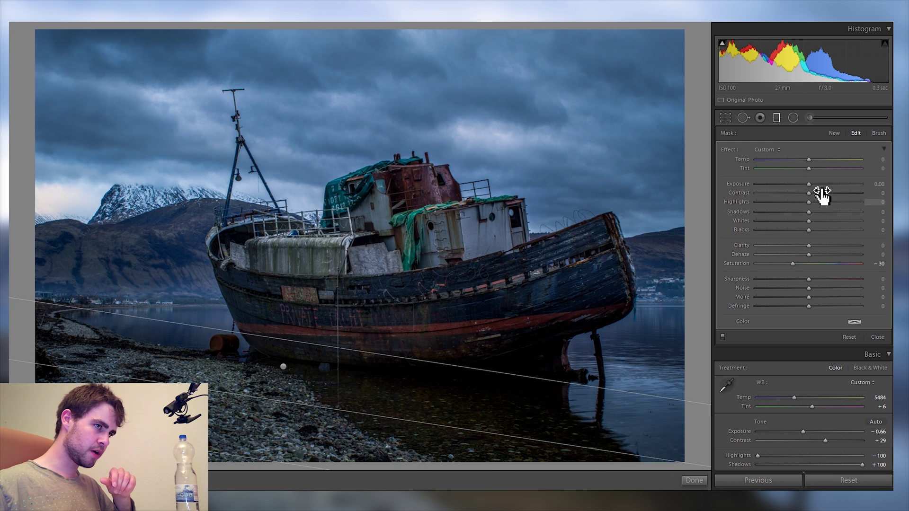
drag(807, 186, 800, 187)
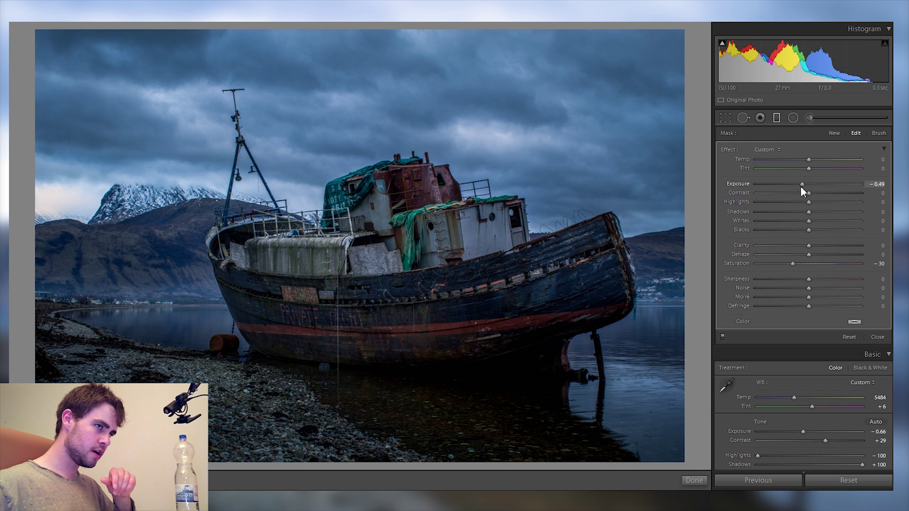
double_click(735, 264)
drag(284, 373, 283, 367)
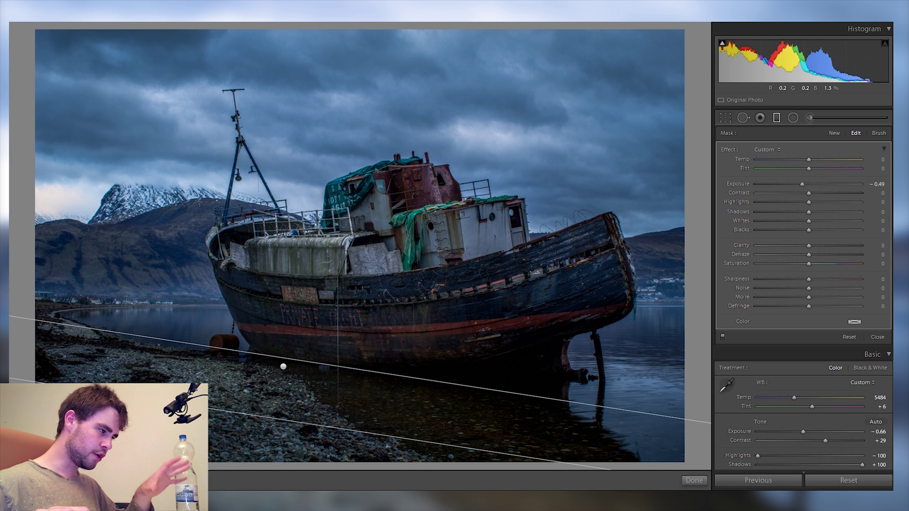
Add a diagonal graduated filter from the sky near the mast toward the hull, with exposure 0.23, whites 38 and saturation 0.
click(833, 135)
mouse_move(217, 91)
mouse_down()
mouse_move(308, 263)
mouse_move(336, 345)
mouse_up()
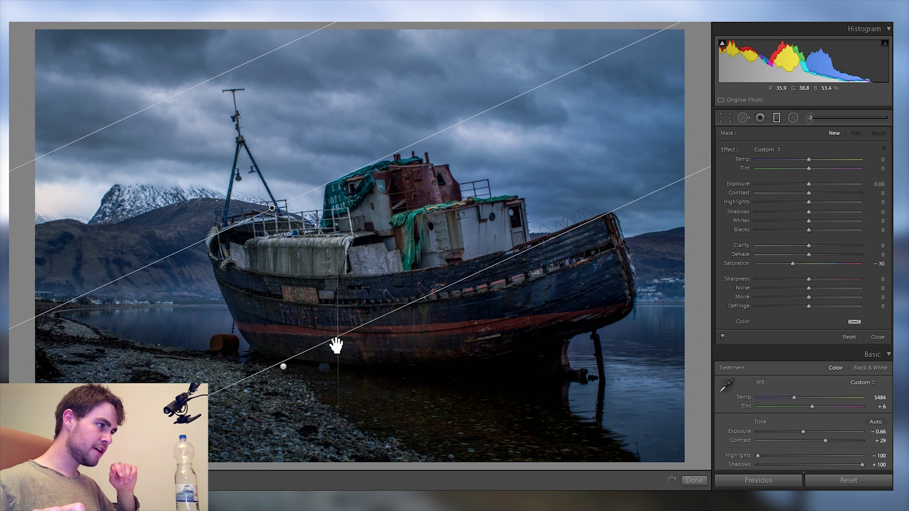
double_click(745, 263)
drag(810, 184, 813, 188)
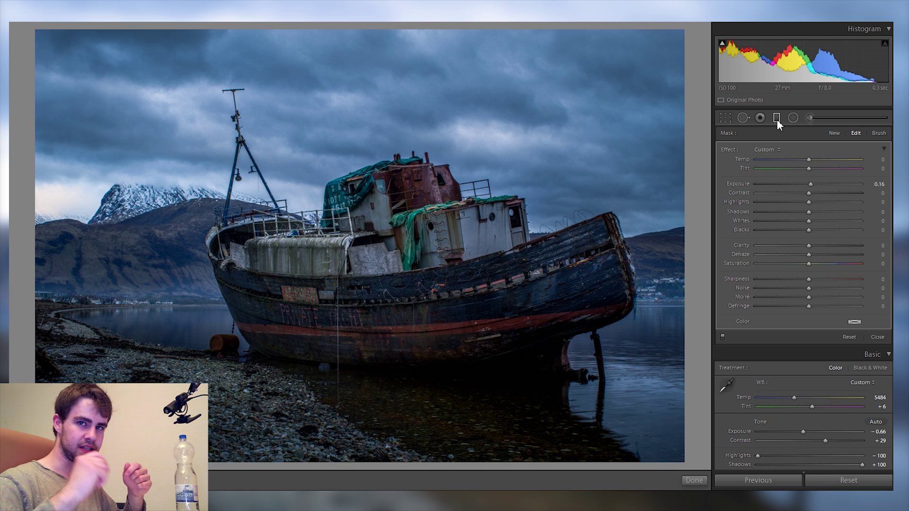
drag(371, 260, 263, 197)
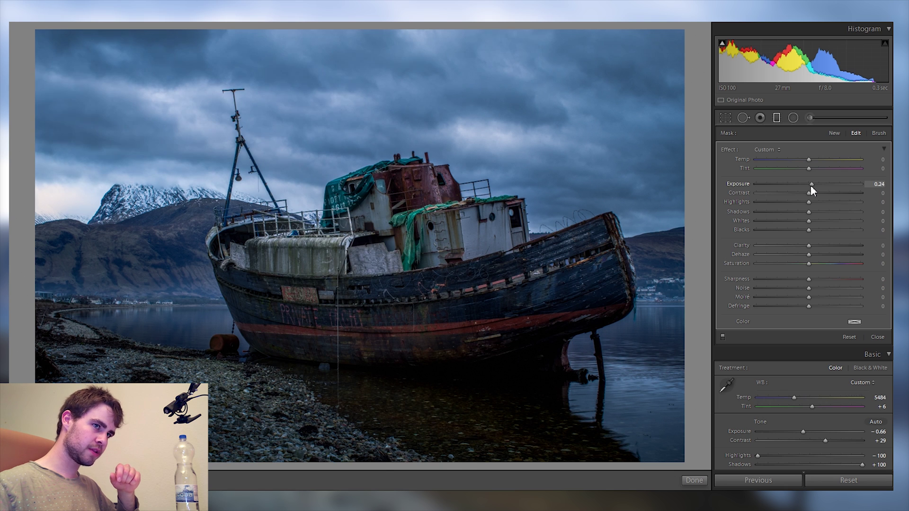
click(828, 220)
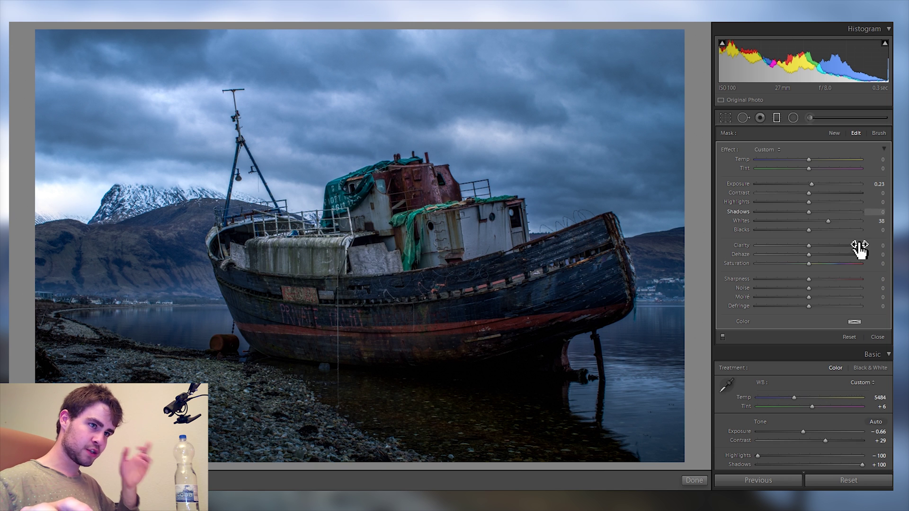
Add a graduated filter from the bow side with exposure −0.13 and saturation 0, and shift its centre to the rear of the cabin.
click(833, 133)
drag(584, 162, 268, 255)
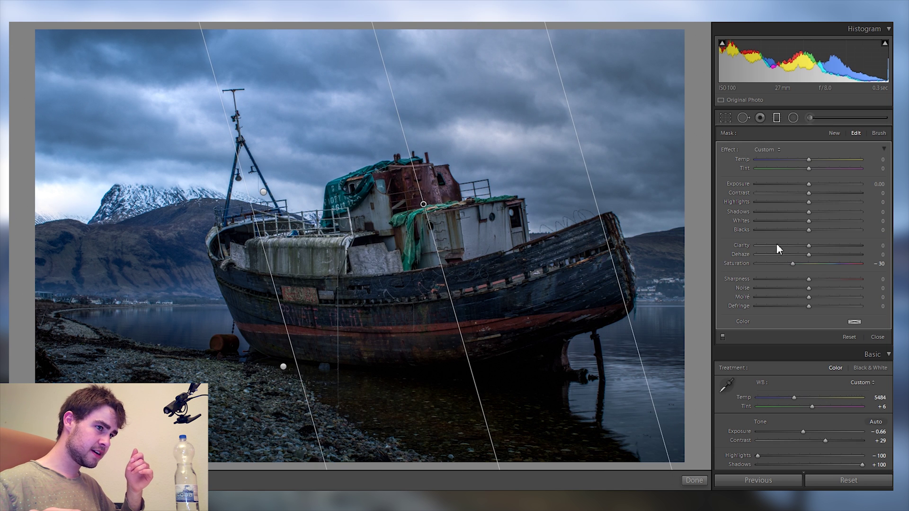
double_click(738, 263)
drag(816, 185, 809, 184)
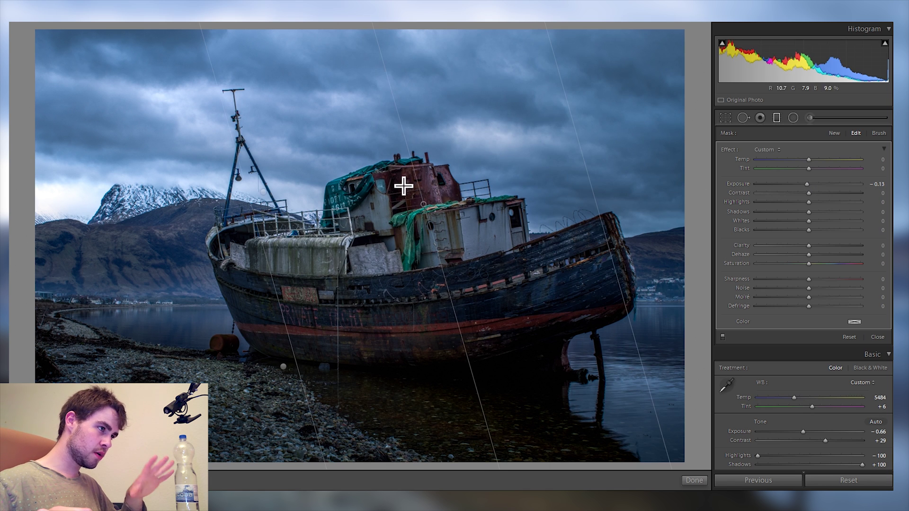
drag(426, 209, 507, 178)
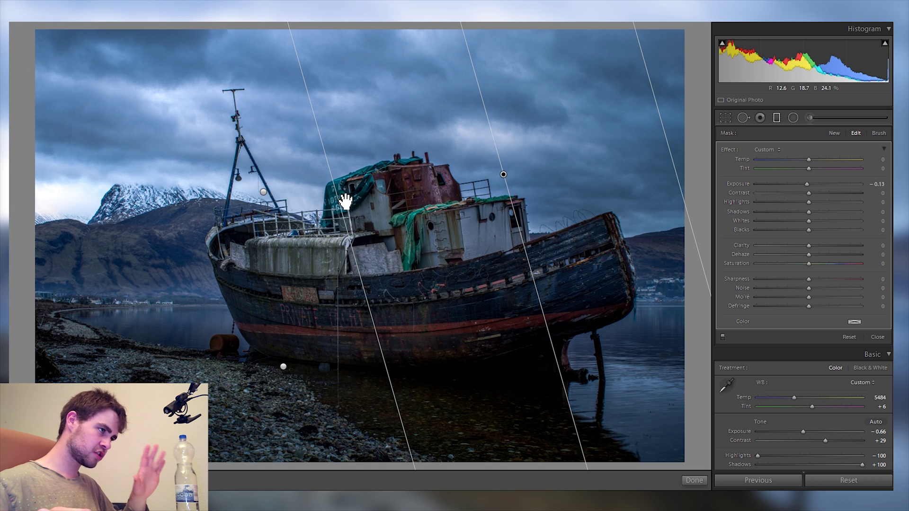
drag(345, 203, 318, 193)
mouse_move(496, 188)
mouse_down()
mouse_move(527, 179)
mouse_move(510, 178)
mouse_up()
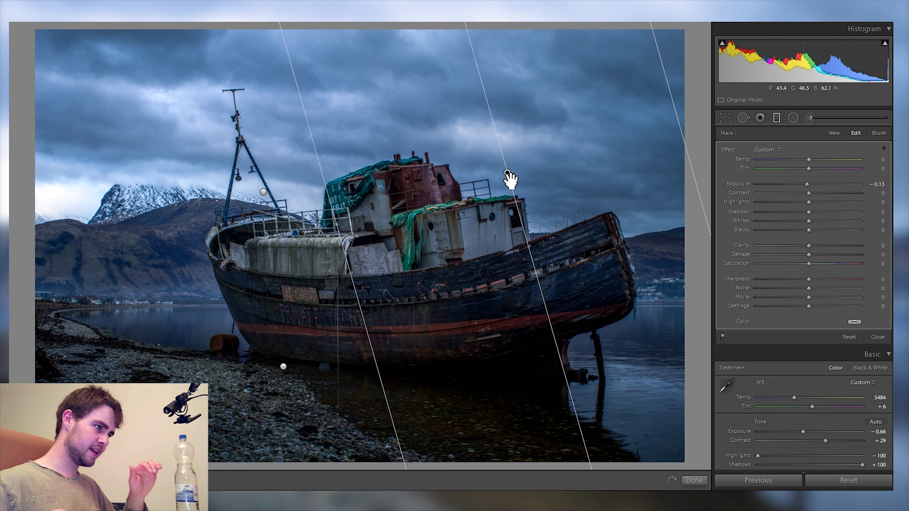
Compare the photo with and without the graduated filters, and leave the graduated filter tool.
click(722, 336)
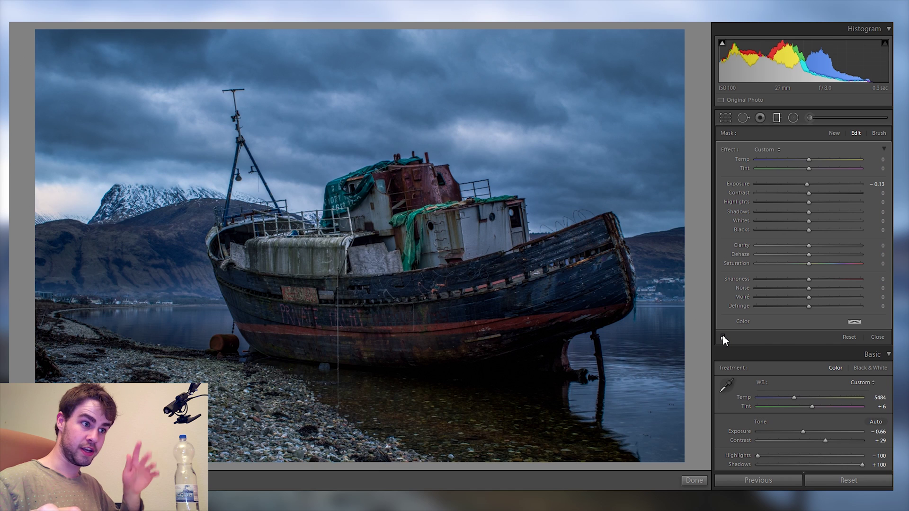
click(722, 337)
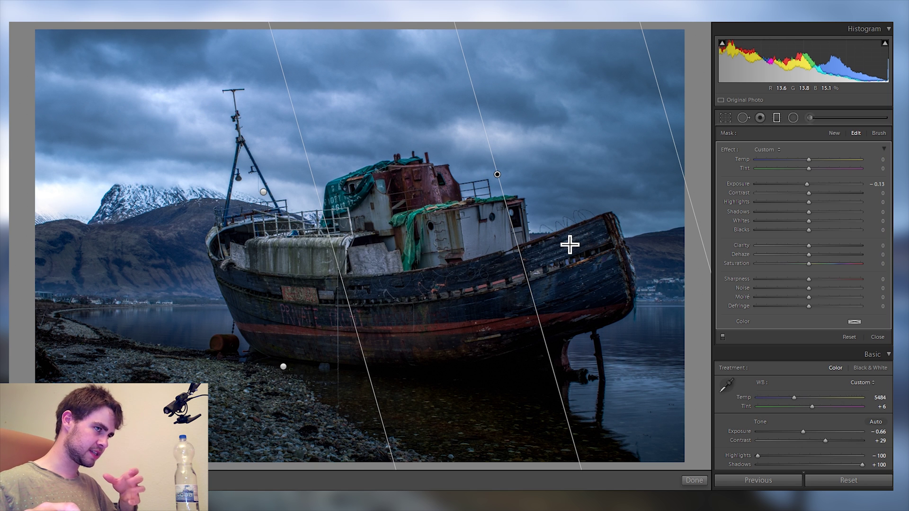
click(775, 118)
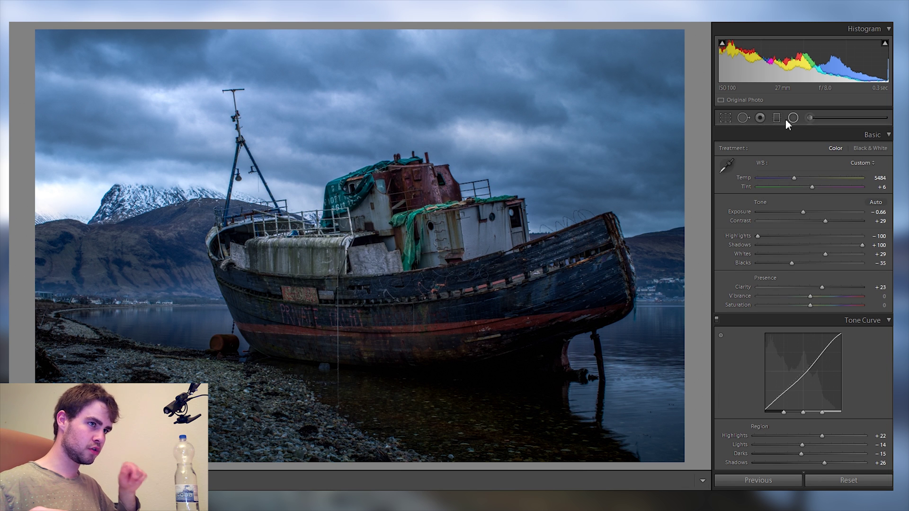
Add an inverted, feather 100 radial filter over the boat's deck with temp 5, exposure 0.34, whites 28 and saturation 0.
click(787, 117)
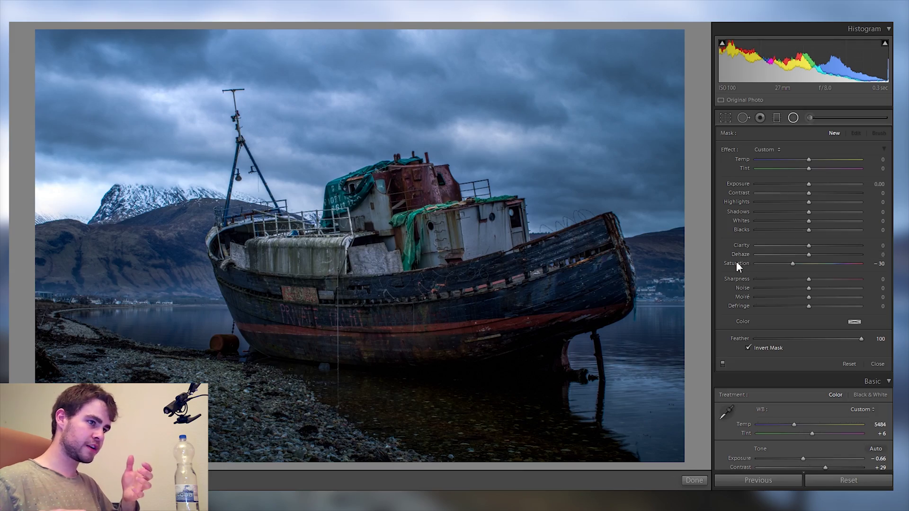
drag(307, 263, 481, 324)
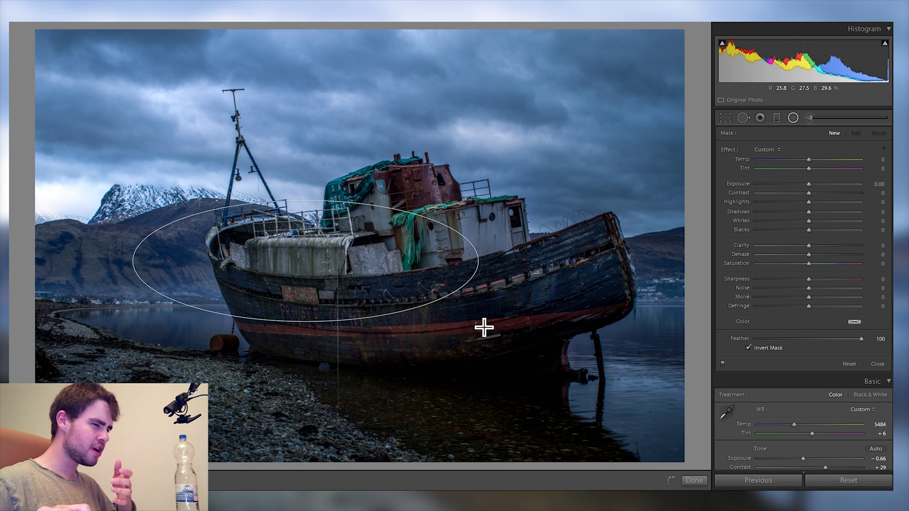
click(810, 185)
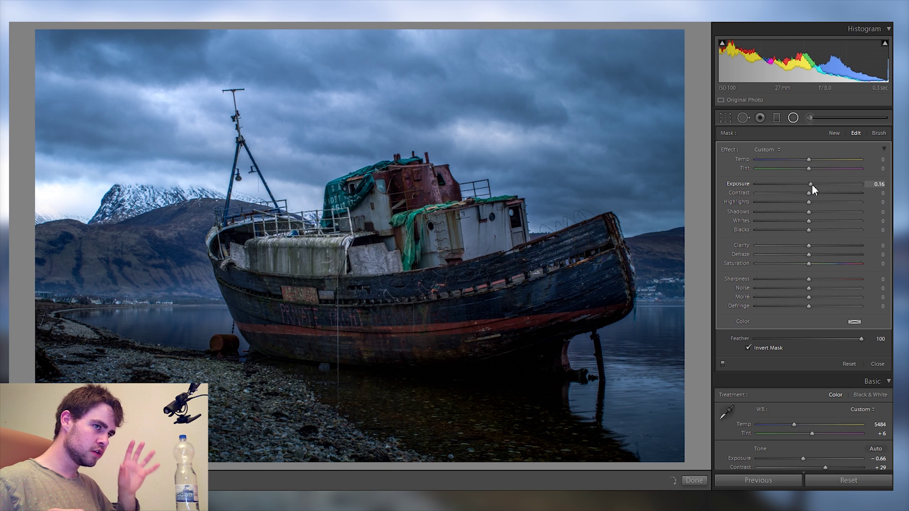
drag(808, 221, 823, 223)
click(813, 183)
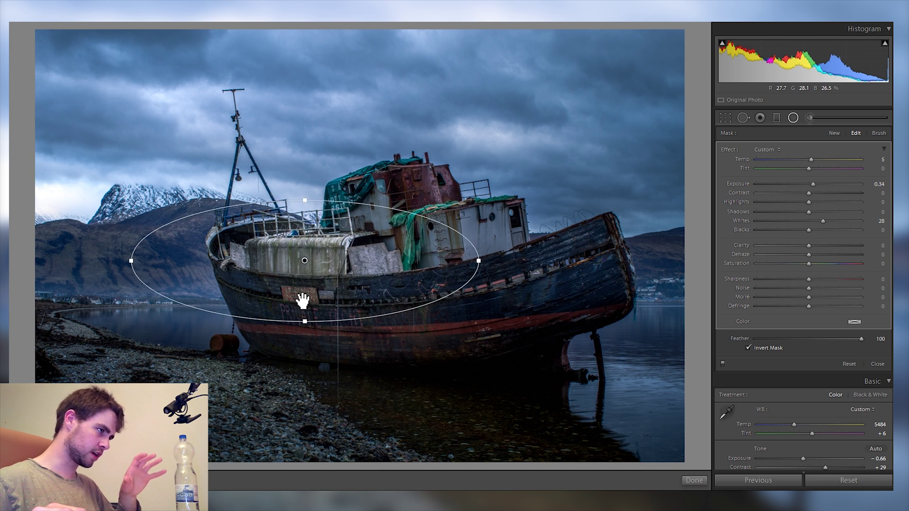
Place copies of the radial filter over the cabin and hull, and examine the dark area beneath the hull up close.
drag(302, 299, 450, 416)
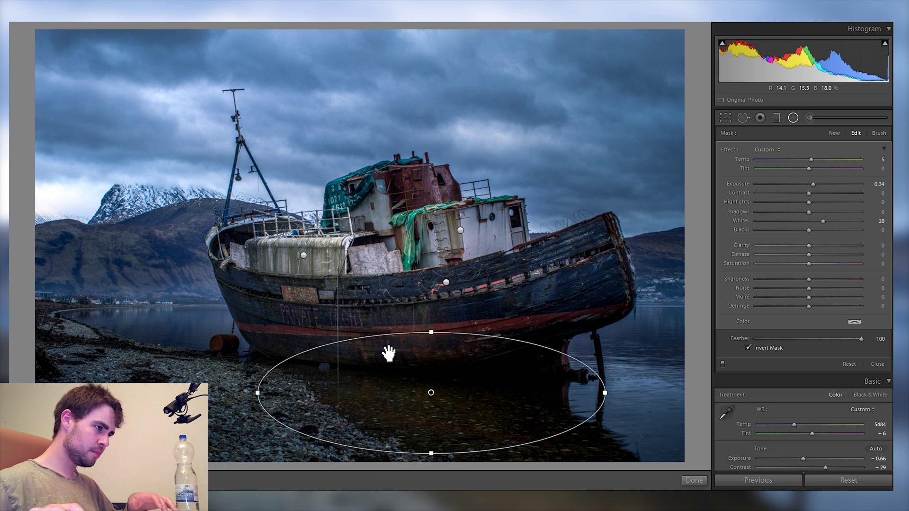
drag(503, 374, 348, 302)
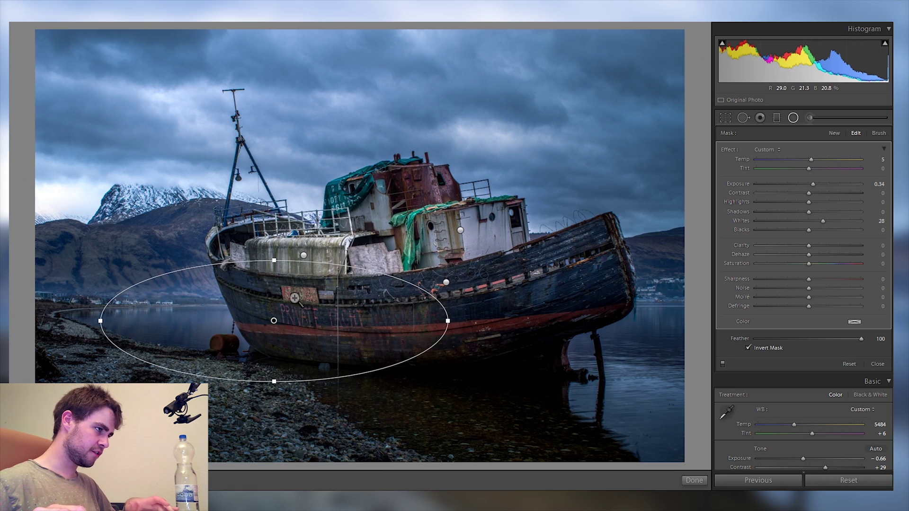
key(z)
drag(340, 392, 227, 126)
scroll(420, 282, down, 4)
scroll(420, 282, right, 5)
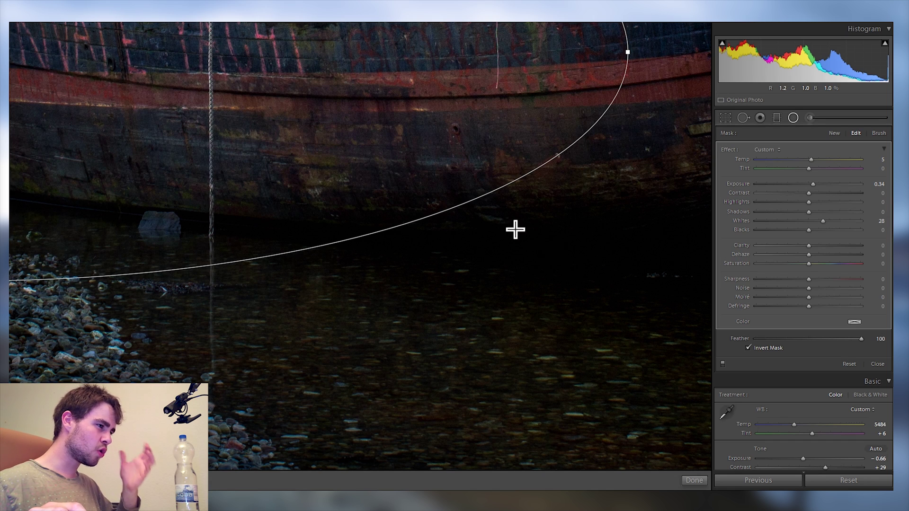
key(z)
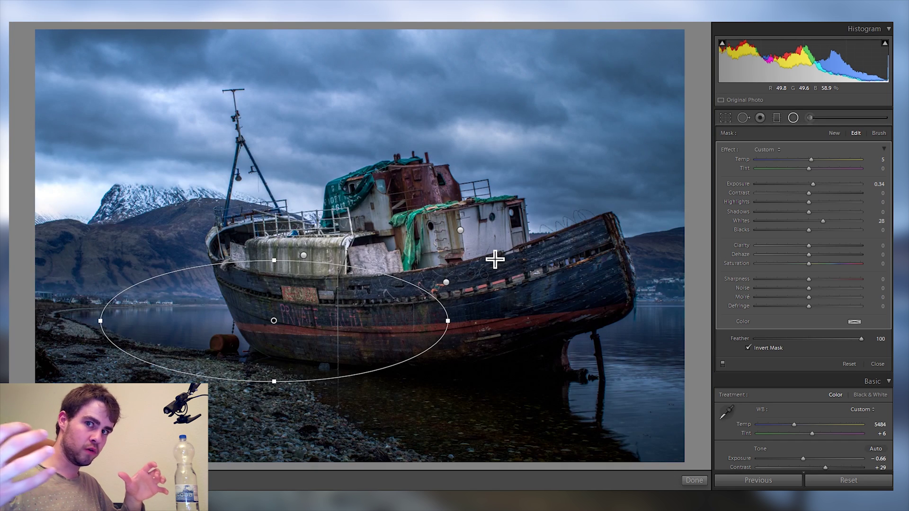
Place radial filter copies over the distant waterline and the pebble shore, widen the shore copy and set its exposure to 0.38.
drag(353, 326, 296, 384)
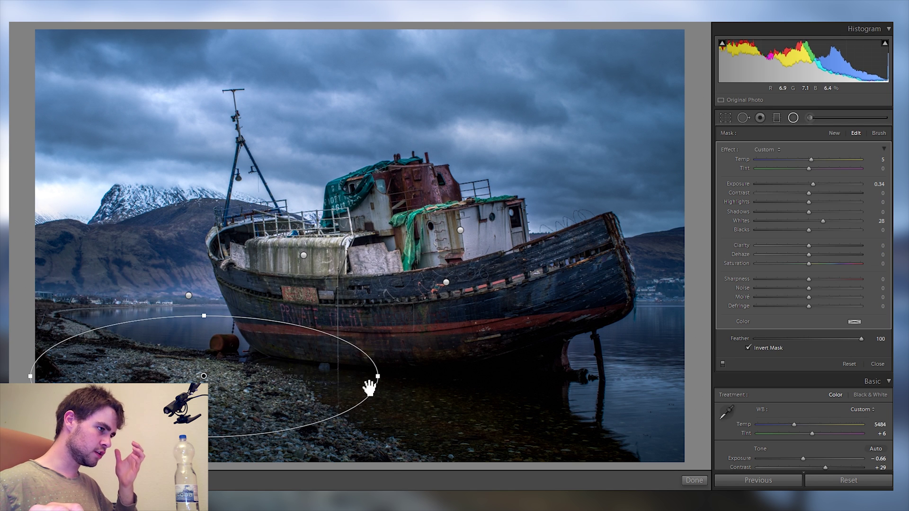
drag(381, 380, 428, 379)
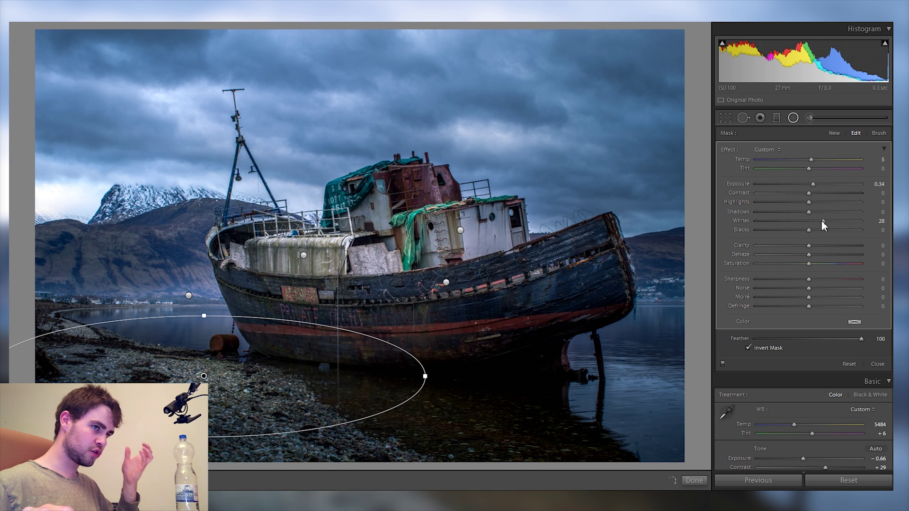
click(838, 184)
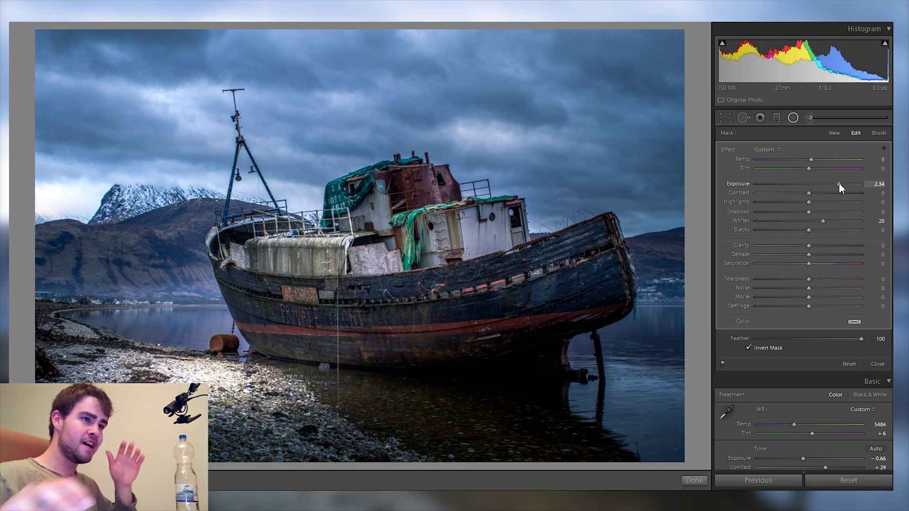
click(813, 184)
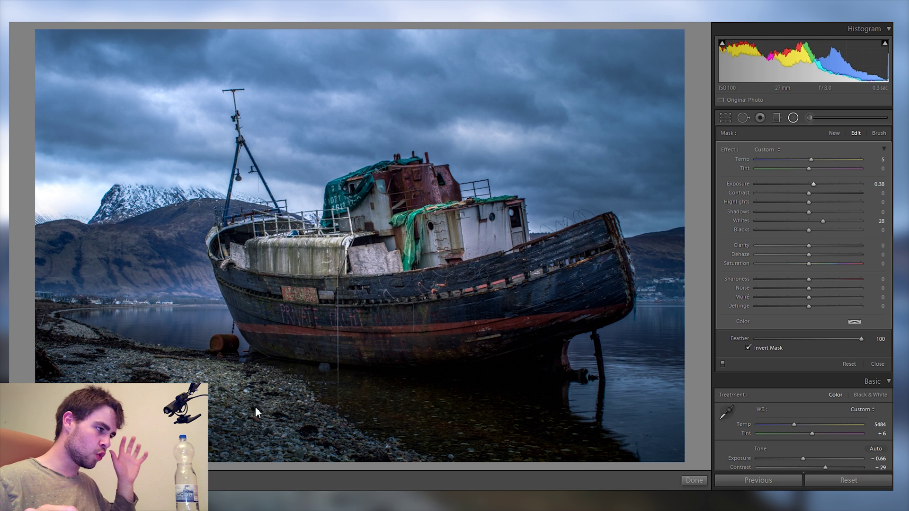
Place radial filter copies over the sky, the bow and the water below the hull, narrowing the bow copy.
click(188, 295)
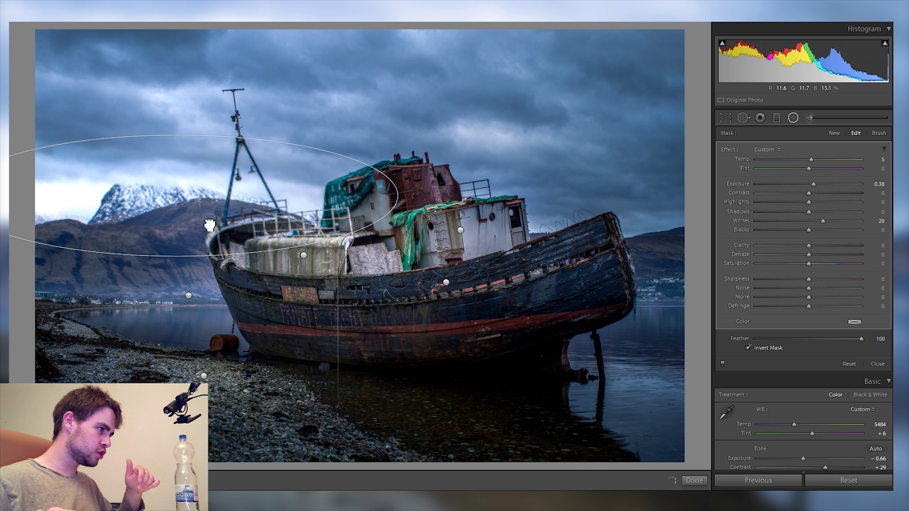
drag(300, 141, 614, 298)
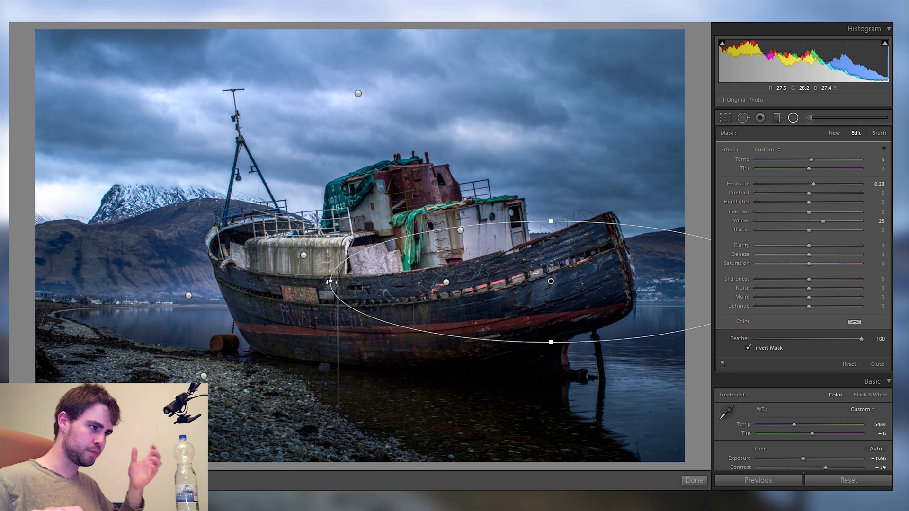
drag(331, 282, 384, 282)
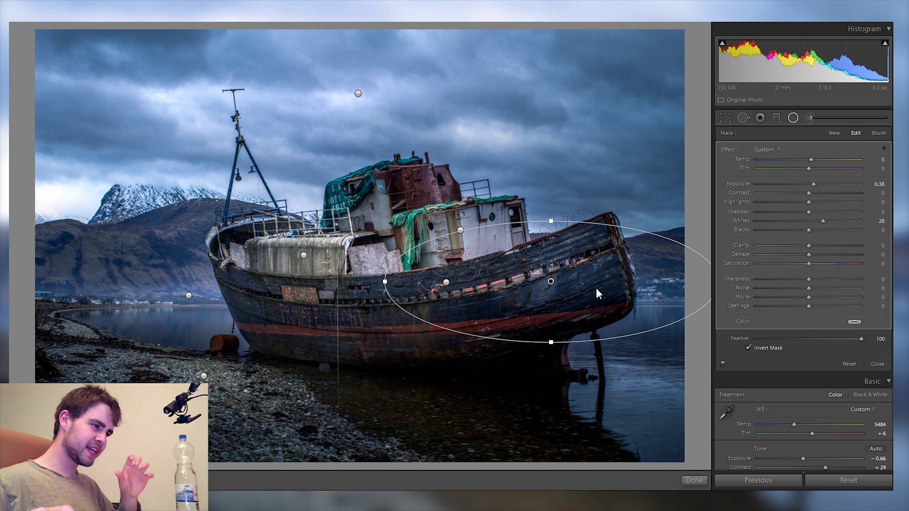
drag(595, 288, 456, 432)
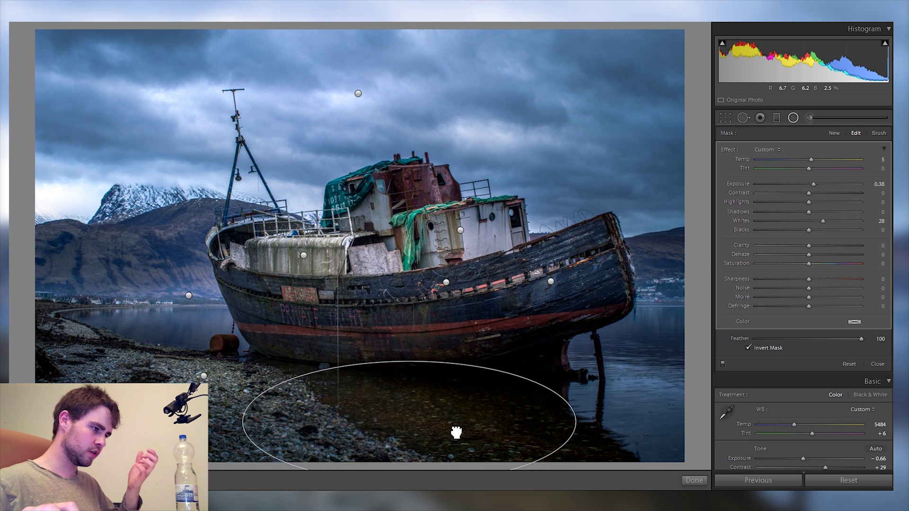
Add a new inverted, feather 100 radial filter with exposure −0.52 over the middle of the boat's deck.
click(835, 135)
drag(808, 185, 803, 185)
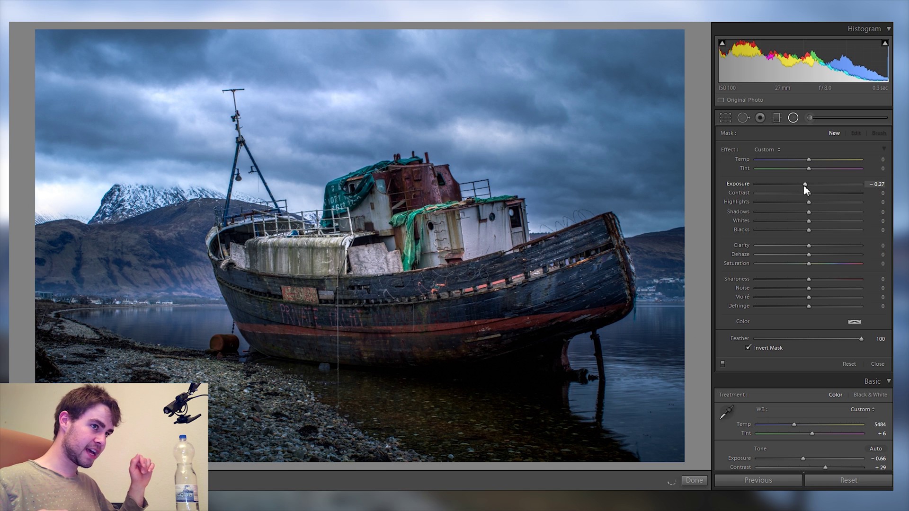
drag(333, 248, 425, 299)
drag(370, 255, 388, 252)
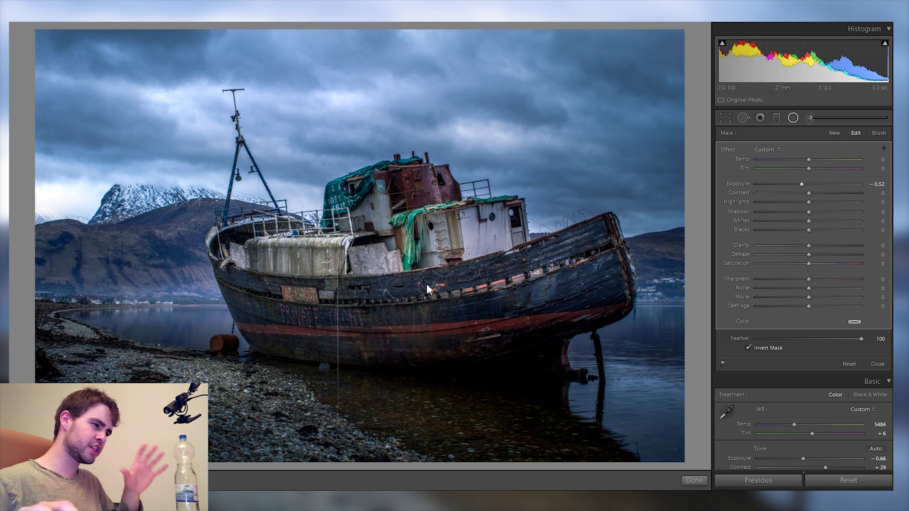
Place copies of the darkening radial filter over the cabin, the stern and the pebble shore, and finish radial filter editing.
drag(378, 263, 530, 227)
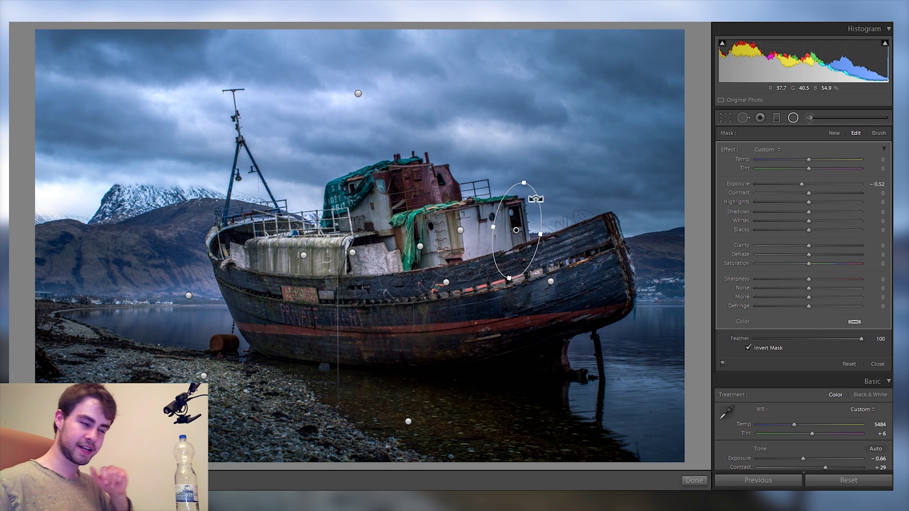
drag(531, 214, 169, 363)
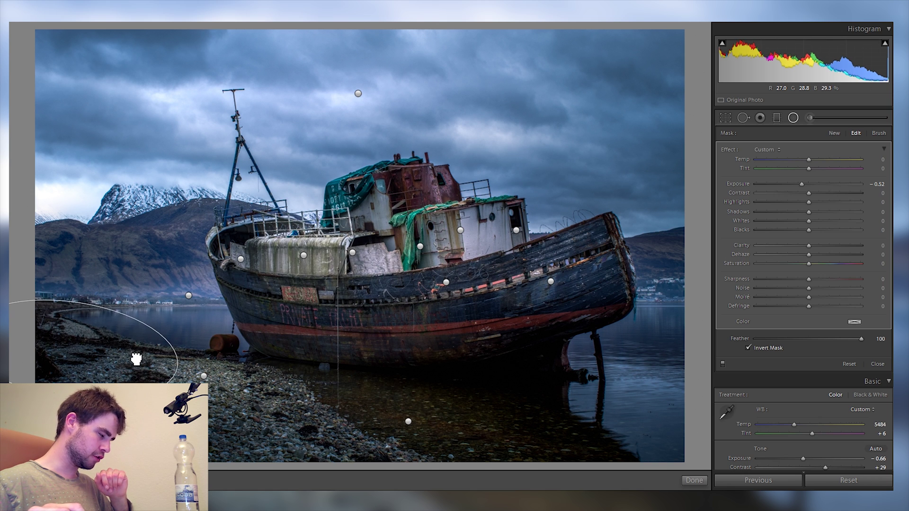
click(794, 118)
Compare the photo's unedited original state with the finished edit through the edit history, returning to the latest radial filter state.
mouse_move(10, 237)
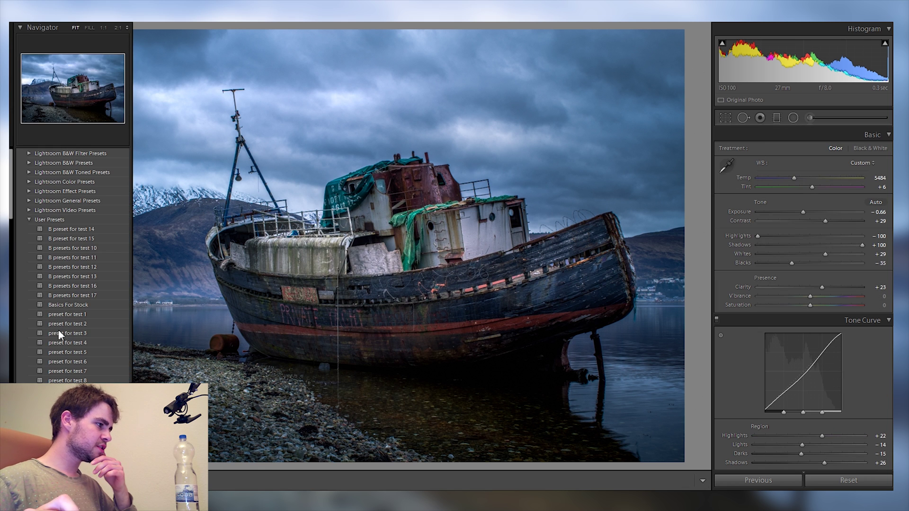
click(58, 334)
scroll(89, 322, down, 10)
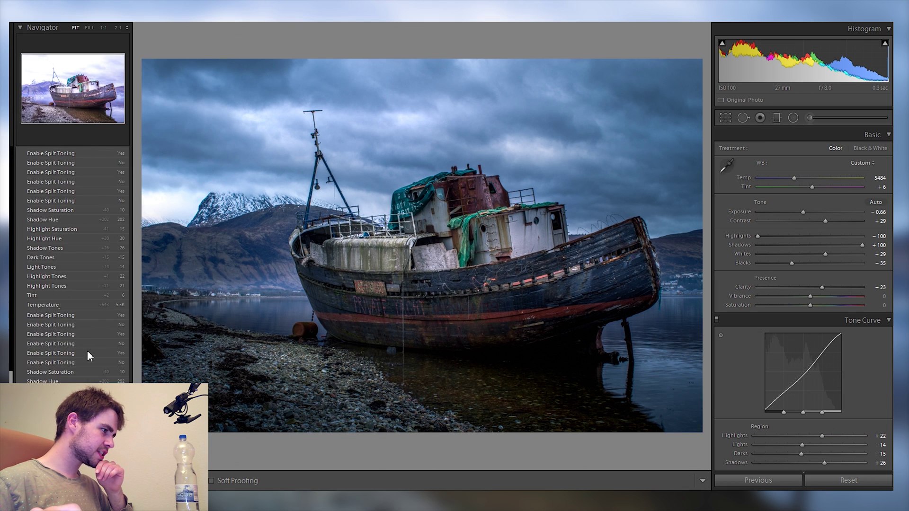
scroll(87, 350, down, 4)
click(71, 398)
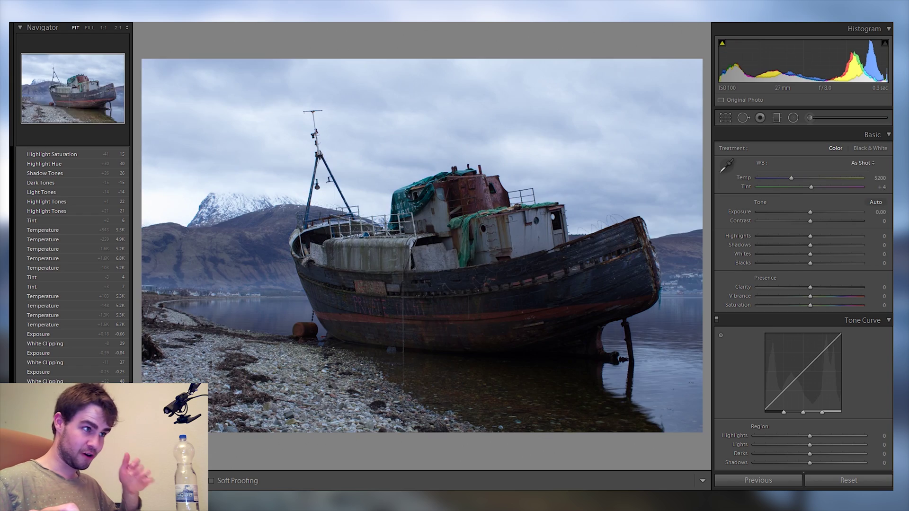
scroll(74, 362, up, 15)
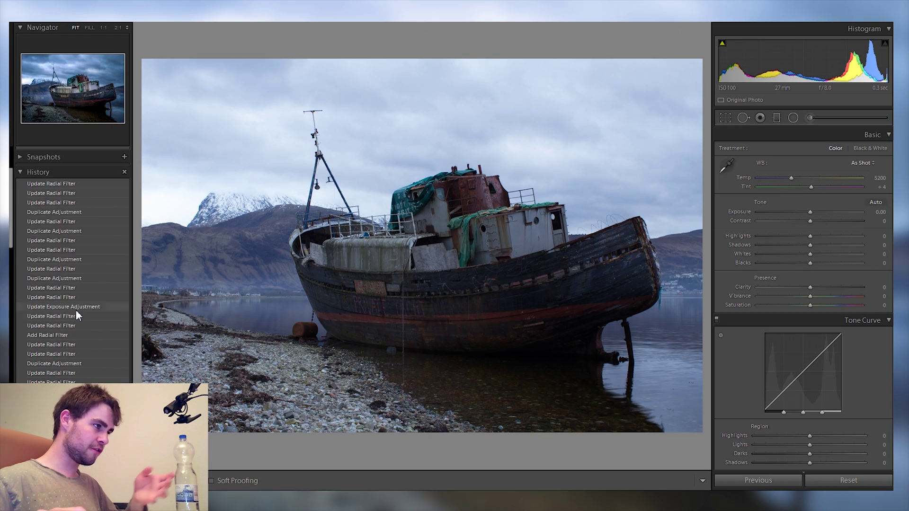
scroll(75, 309, up, 3)
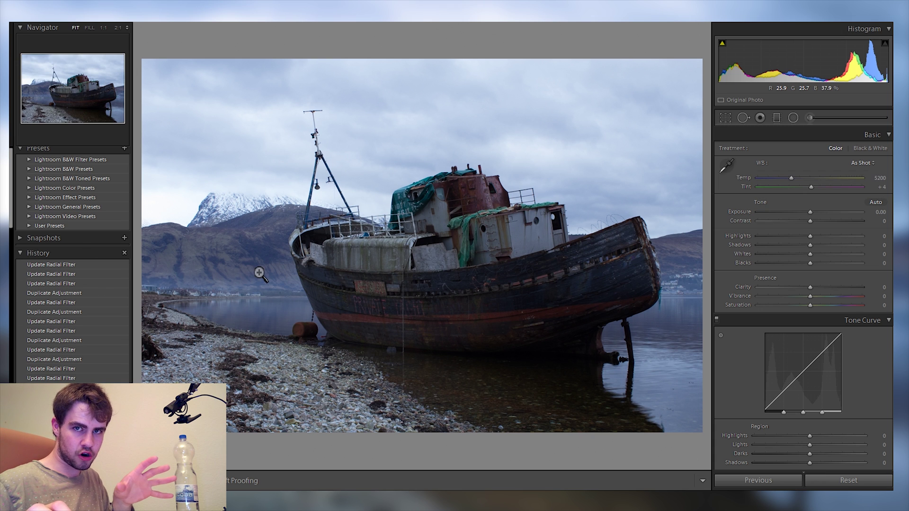
click(63, 265)
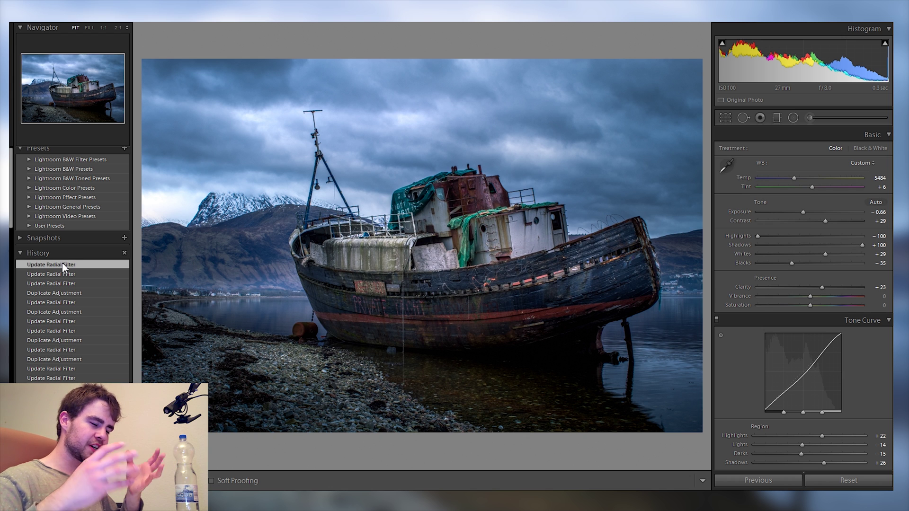
Switch between the original import and the latest history state twice more to review the before and after, ending on the finished edit.
scroll(62, 264, down, 10)
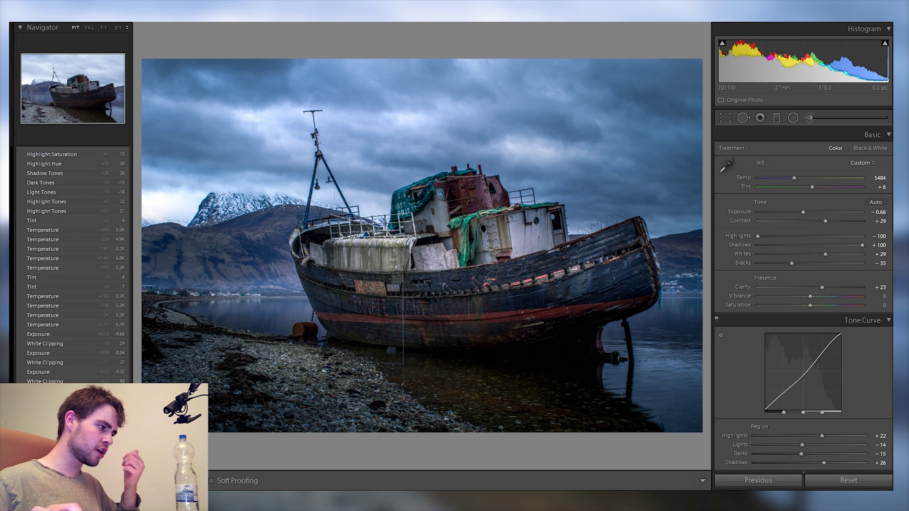
key(ctrl+shift+r)
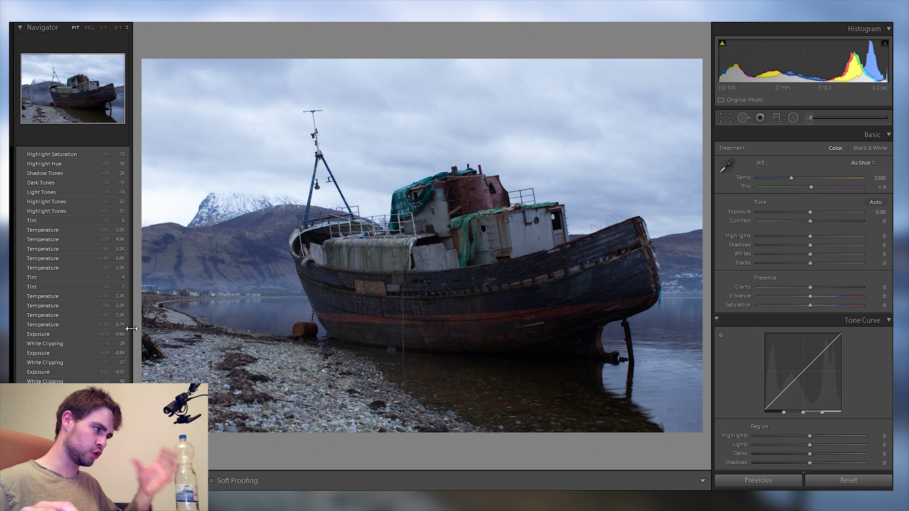
scroll(119, 331, down, 10)
scroll(76, 328, up, 15)
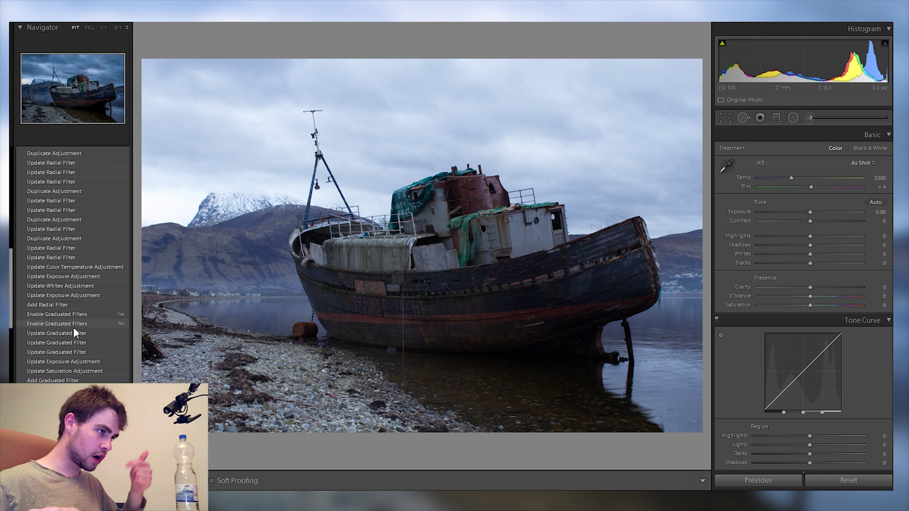
click(85, 265)
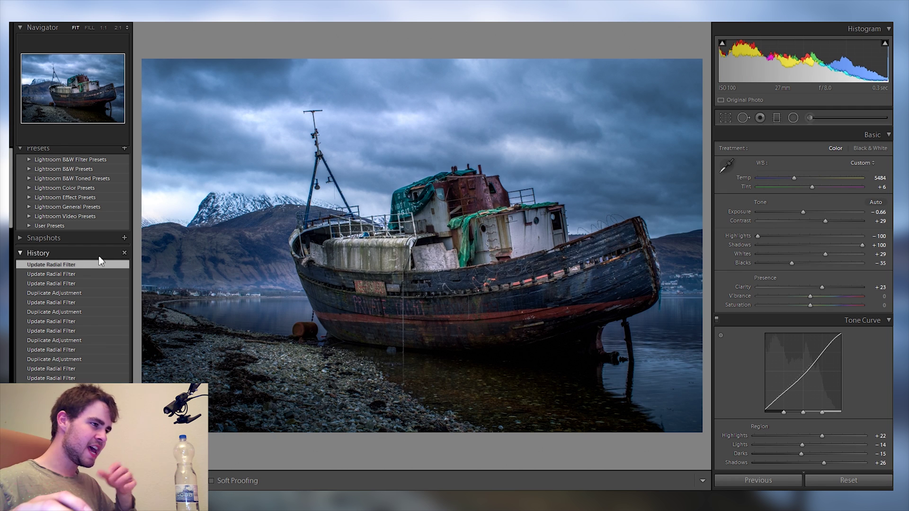
scroll(102, 373, down, 15)
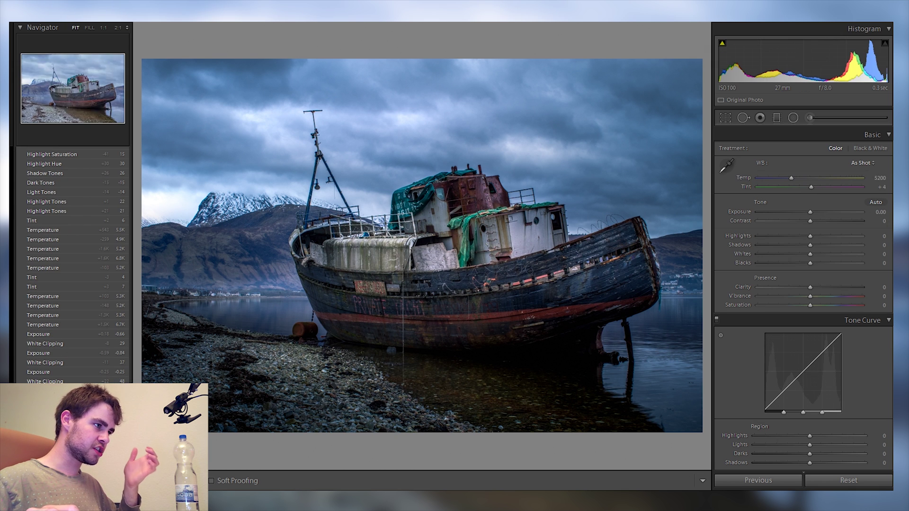
click(87, 376)
scroll(81, 359, up, 15)
scroll(81, 349, up, 5)
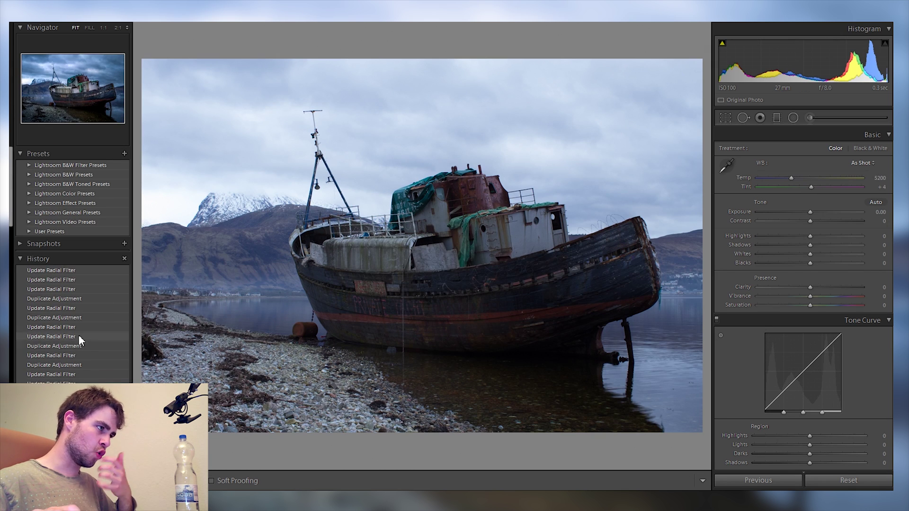
click(71, 270)
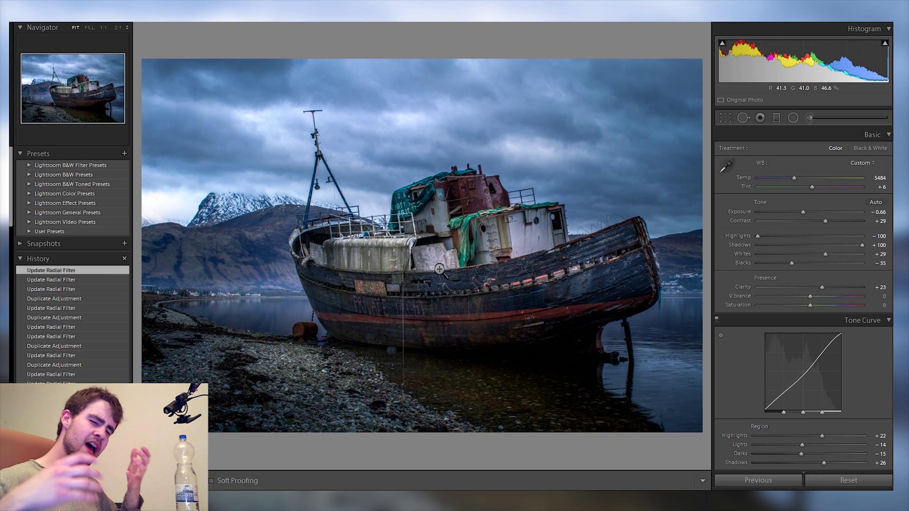